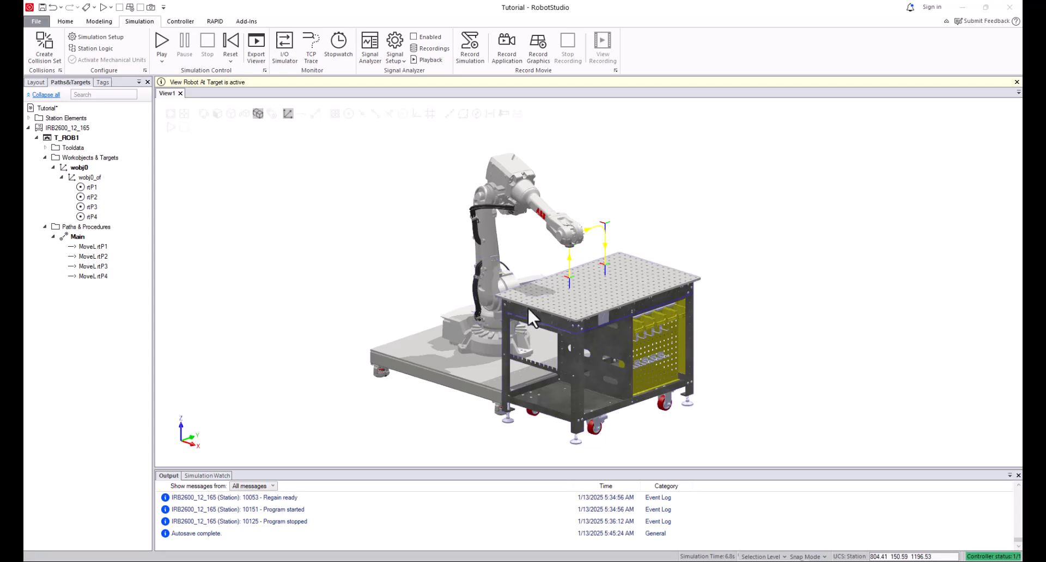
Zoom and pan around the robot station, and fit the robot and work table in the view.
scroll(396, 292, up, 2)
middle_drag(567, 306, 423, 219)
ctrl+drag(423, 219, 597, 287)
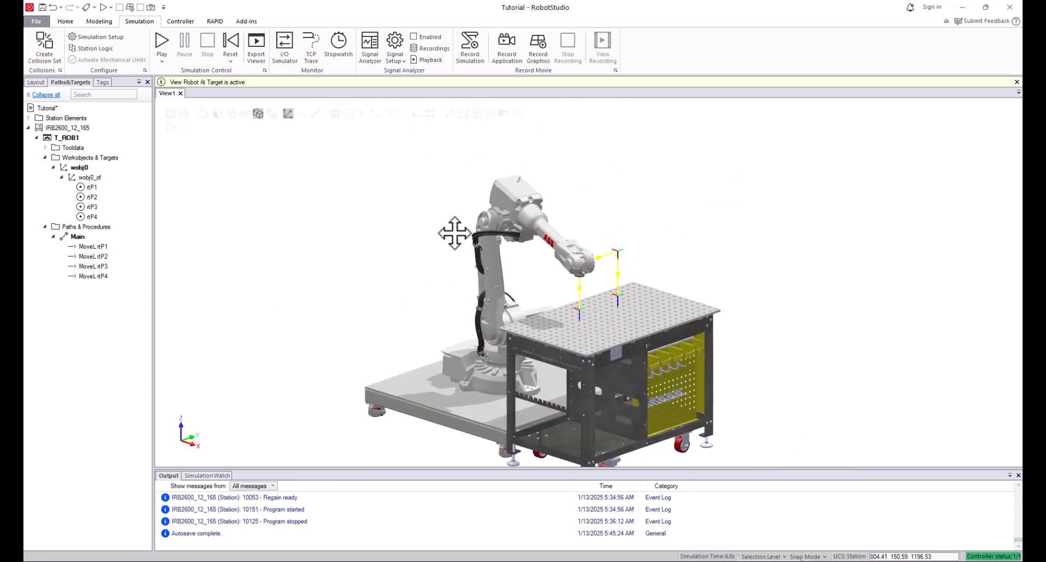
ctrl+drag(572, 356, 540, 322)
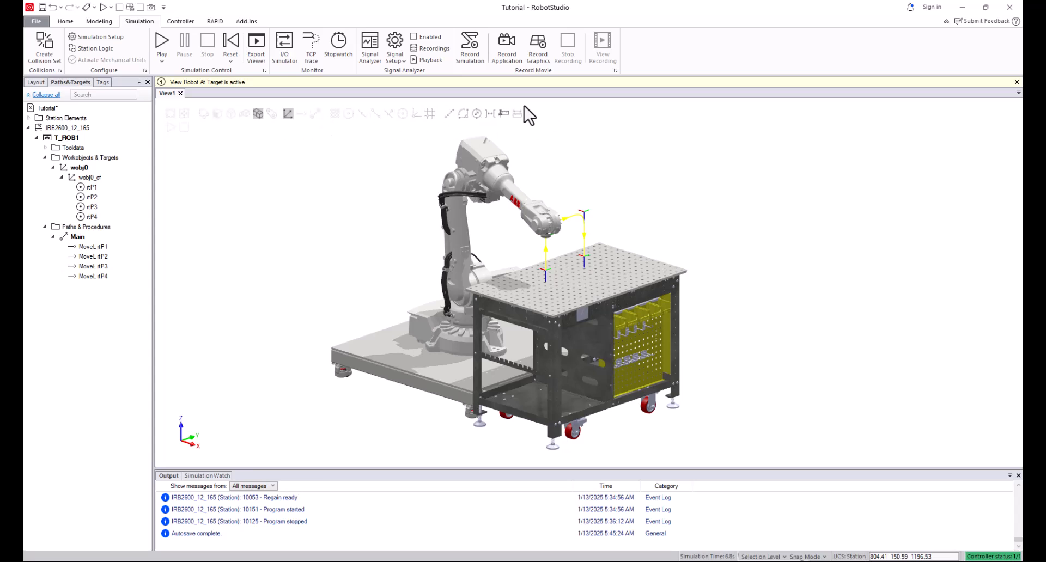
click(184, 114)
click(170, 114)
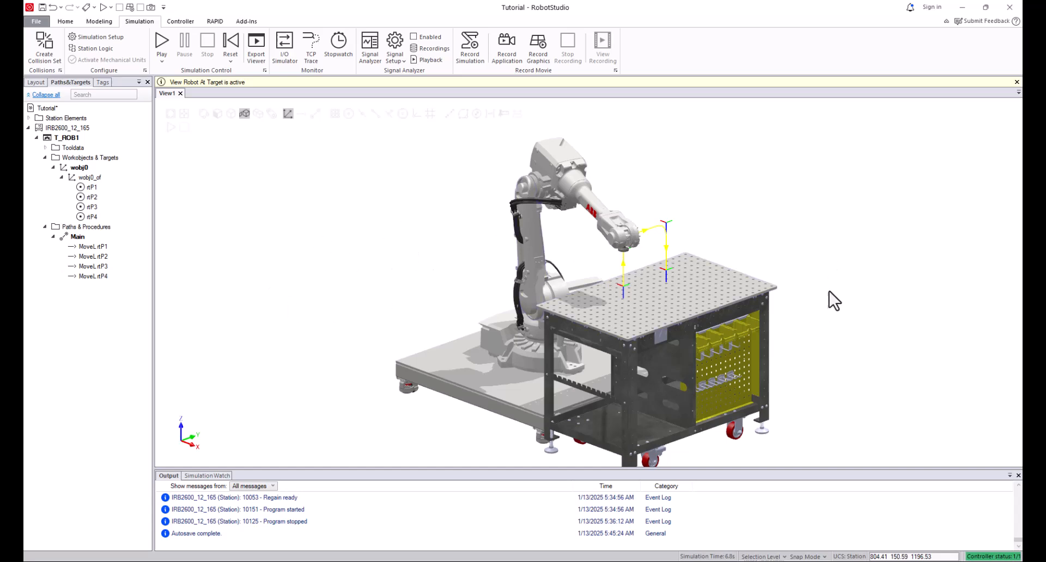
View the station from the standard directions, including top, front, back and bottom, and return to an angled 3D view.
key(t)
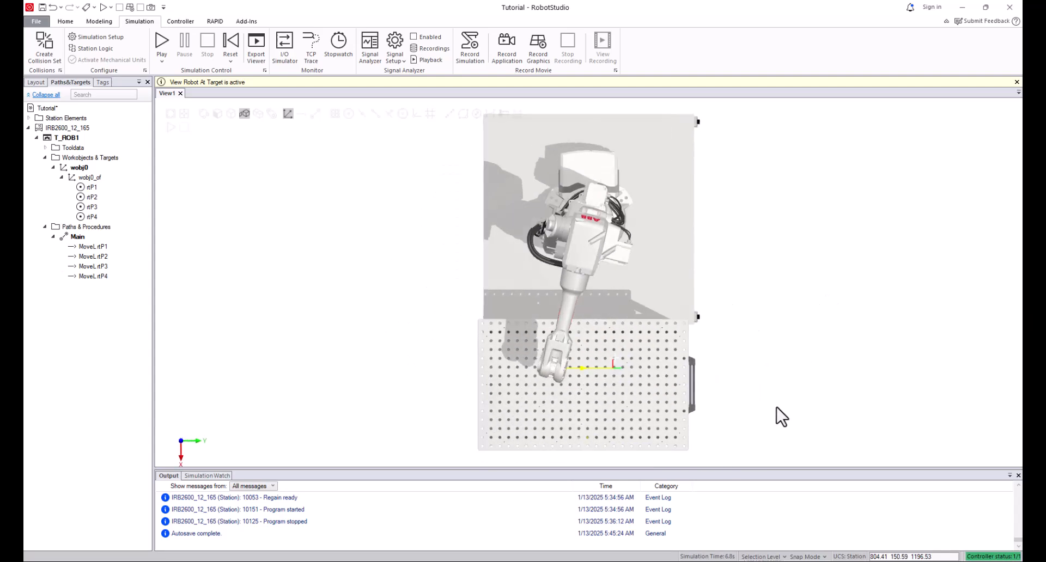
key(f)
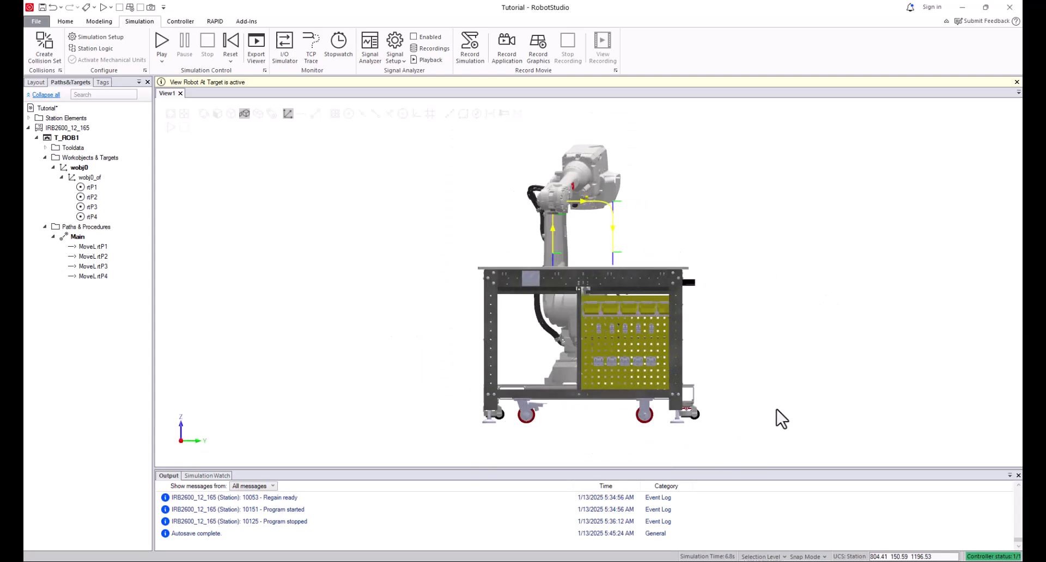
key(b)
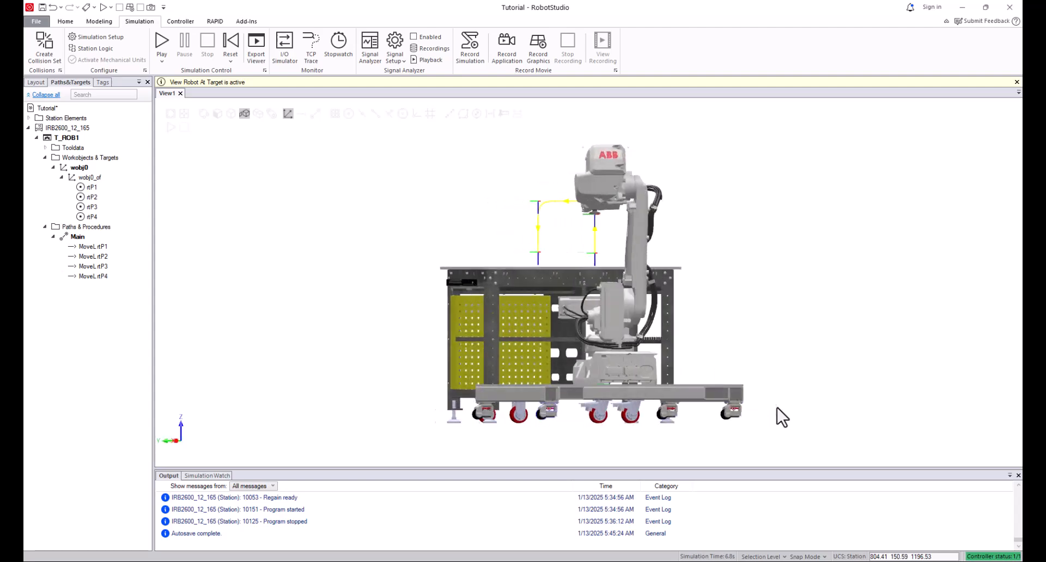
key(b)
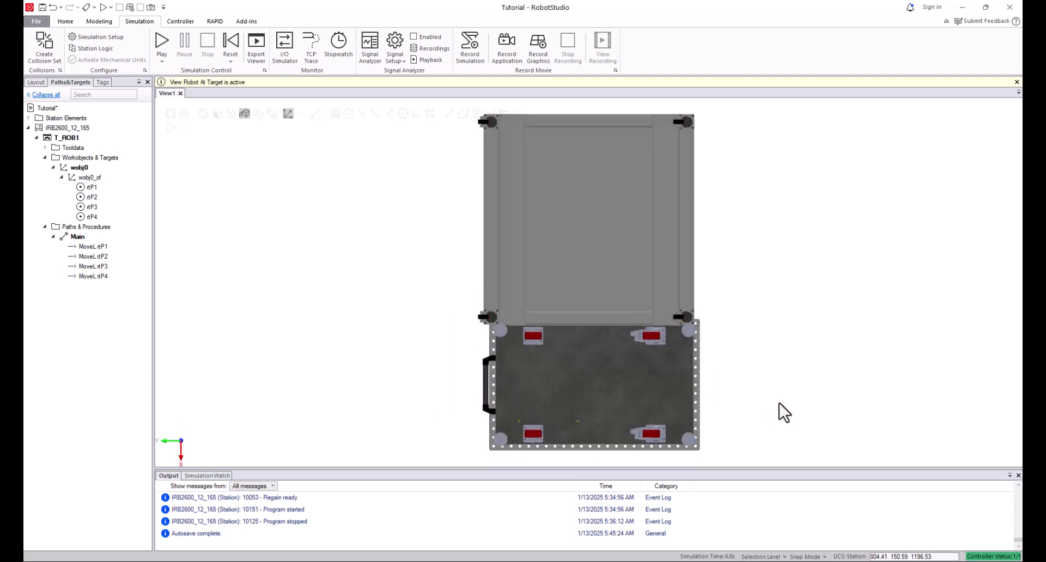
key(t)
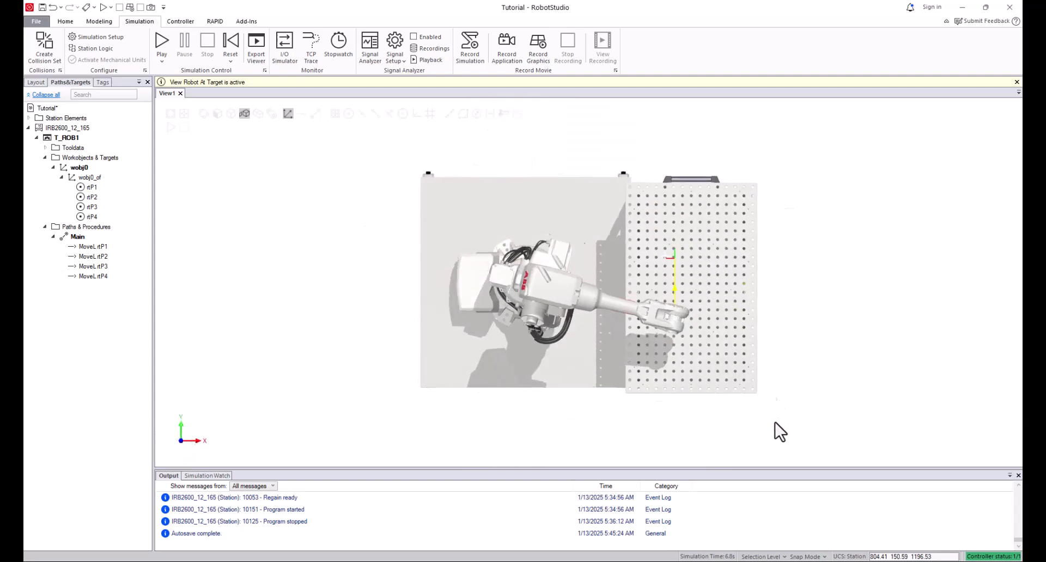
key(r)
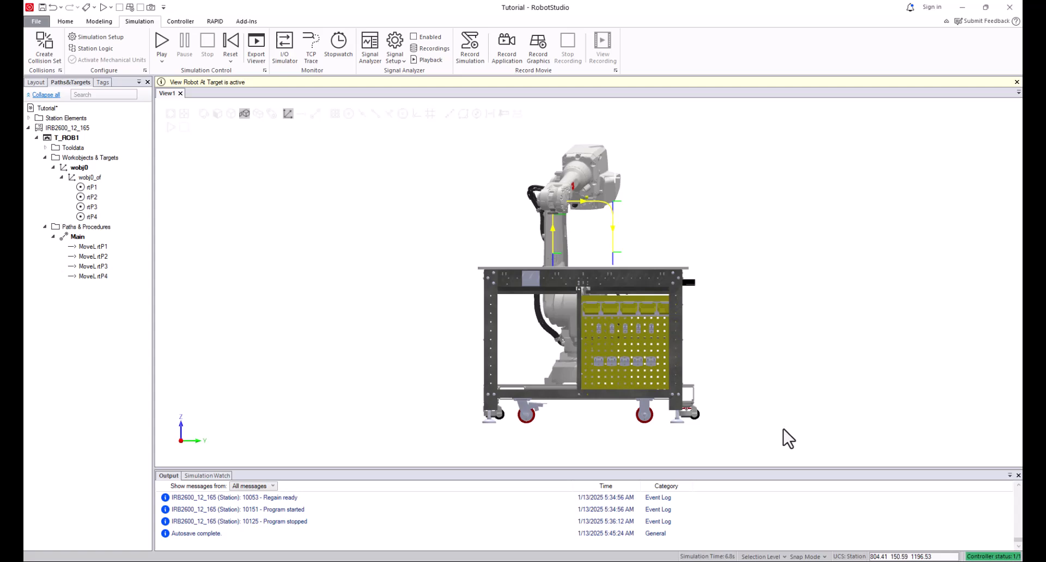
ctrl+shift+drag(539, 306, 576, 304)
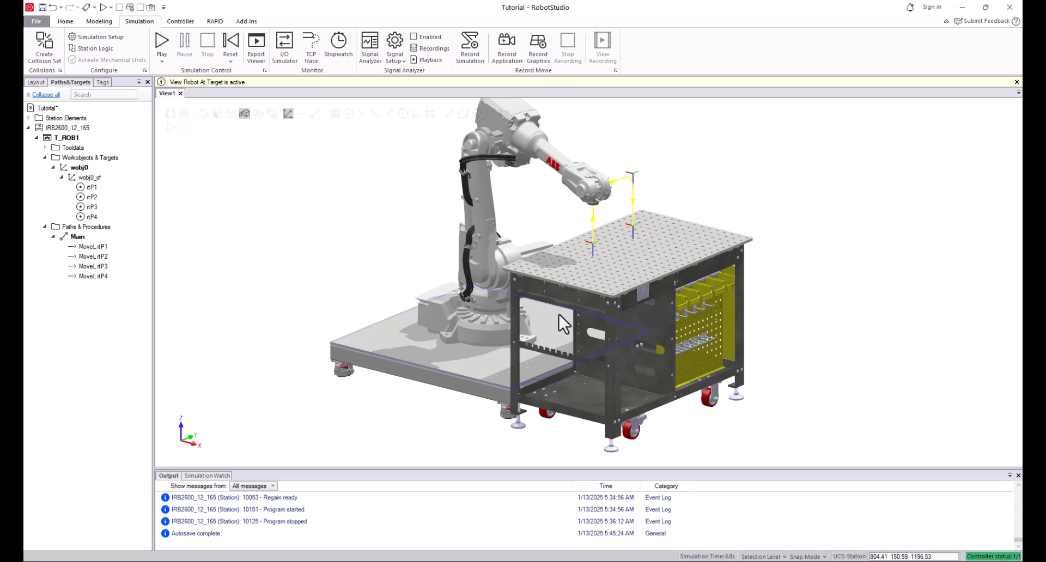
Cycle through the standard views again and orbit the station to examine the robot from behind its base.
key(t)
key(f)
key(r)
key(b)
key(l)
key(f)
key(u)
key(t)
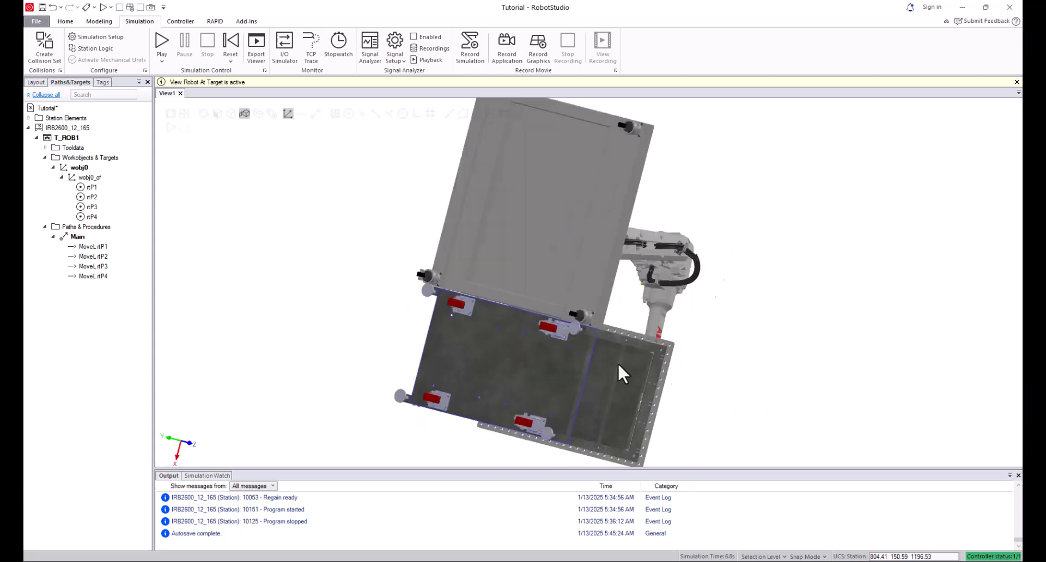
ctrl+shift+drag(745, 400, 672, 329)
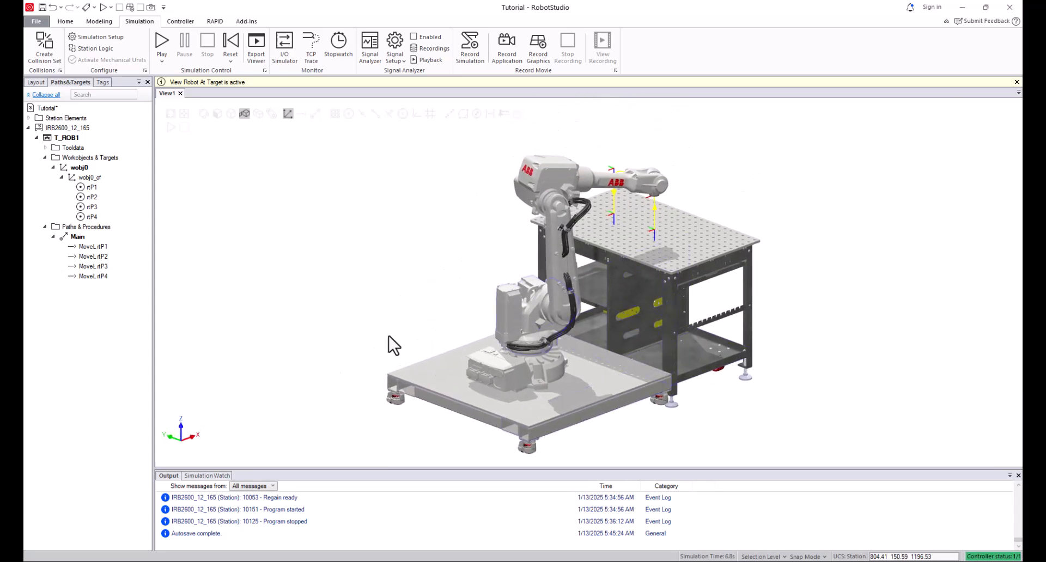
Collapse the robot's links in the station layout, hide the DemoCart component and show it again with its parts.
click(37, 82)
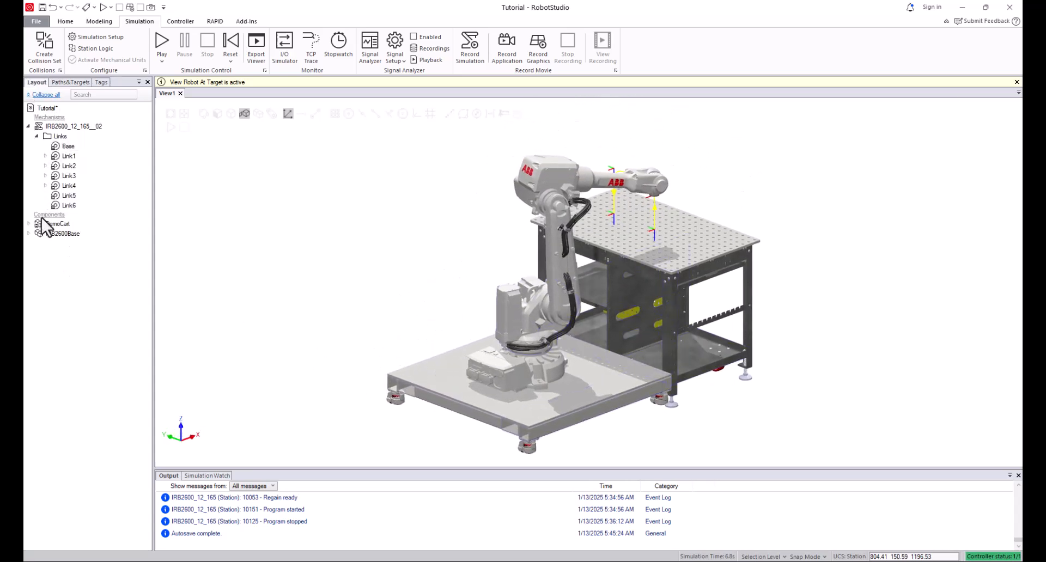
click(28, 126)
click(60, 145)
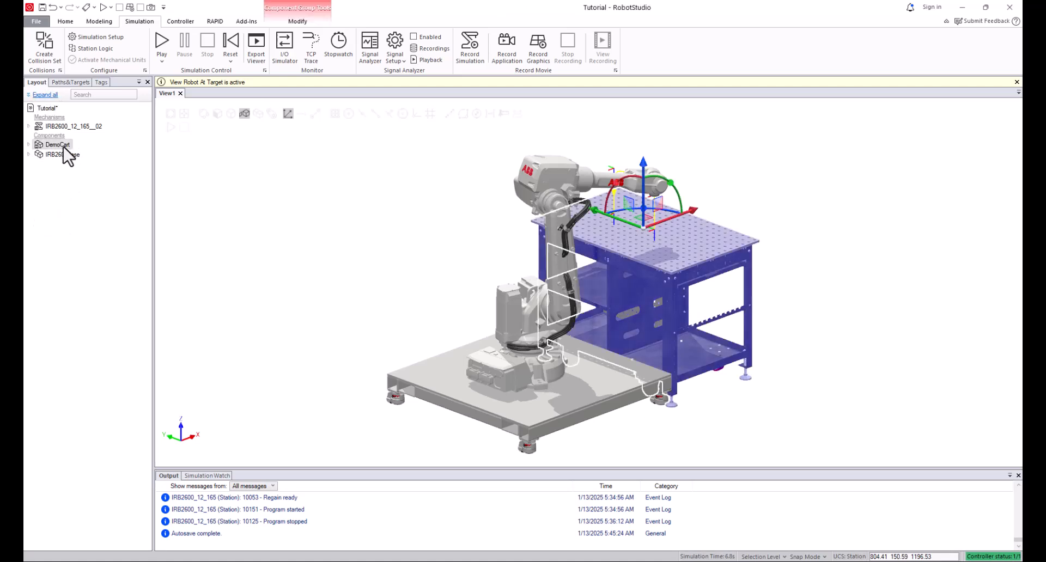
click(179, 231)
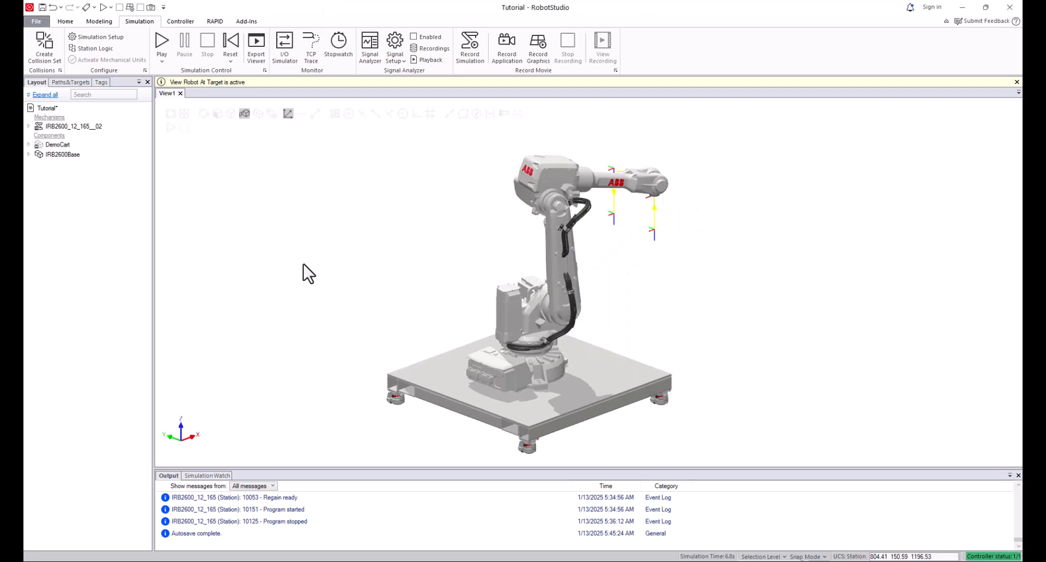
click(56, 145)
click(409, 221)
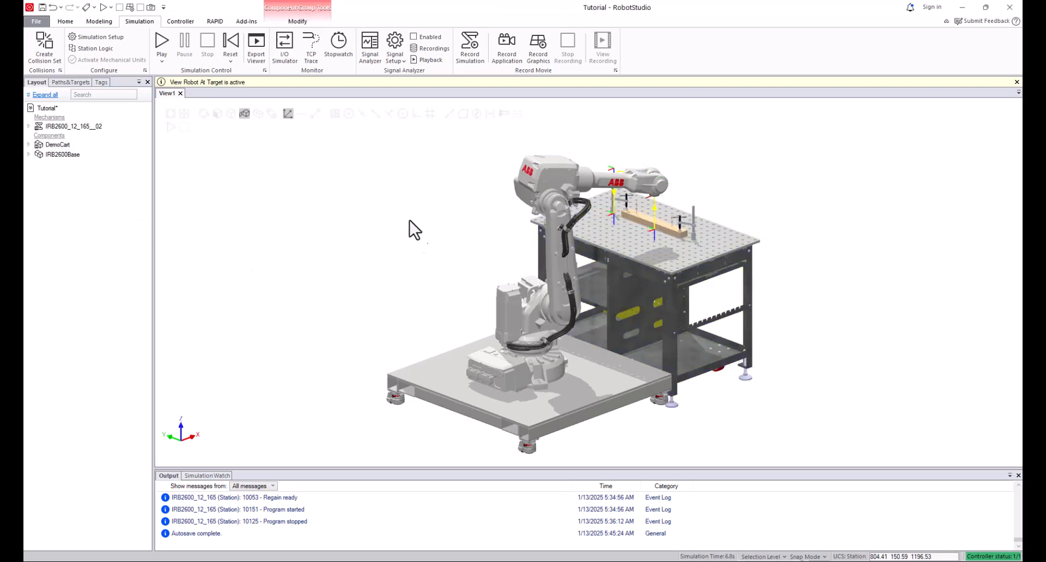
Check the keyboard shortcuts of the commands available for DemoCart, such as Disconnect Library, and deselect the component.
right_click(58, 145)
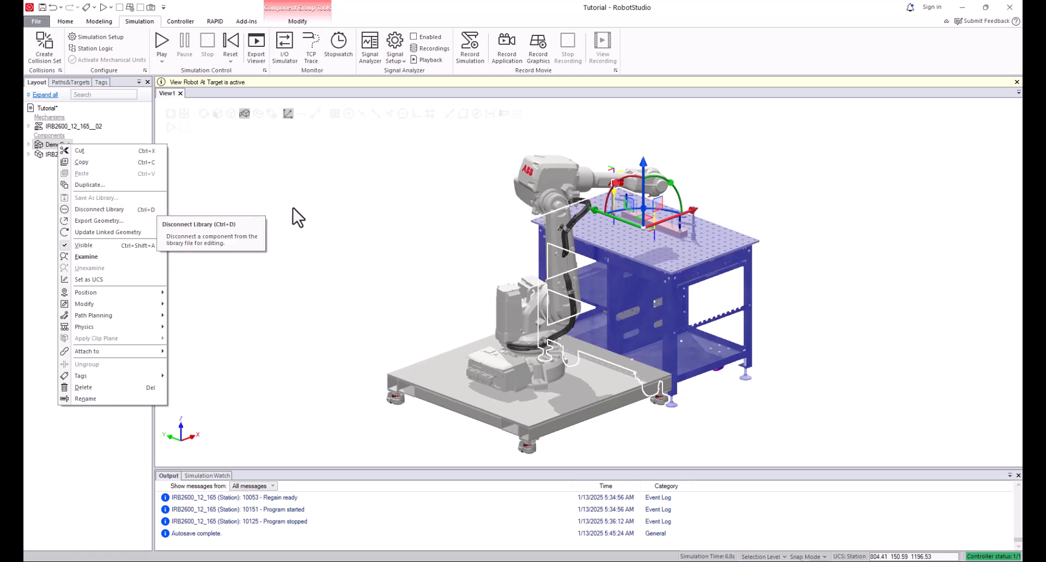
click(383, 299)
click(419, 275)
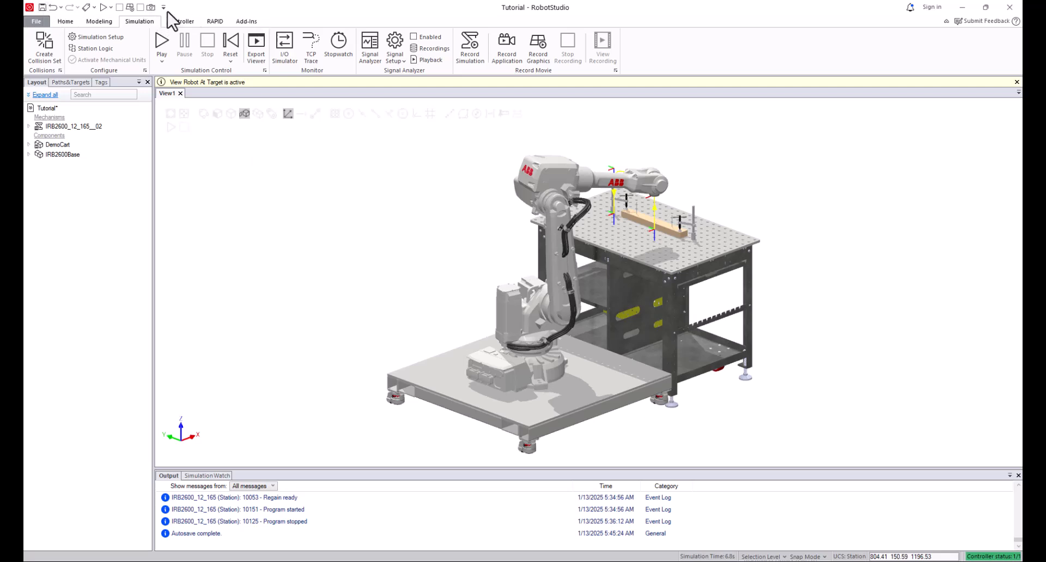
Open the command customization settings and check the keyboard shortcuts assigned to Teach Instruction and Teach Target.
click(164, 7)
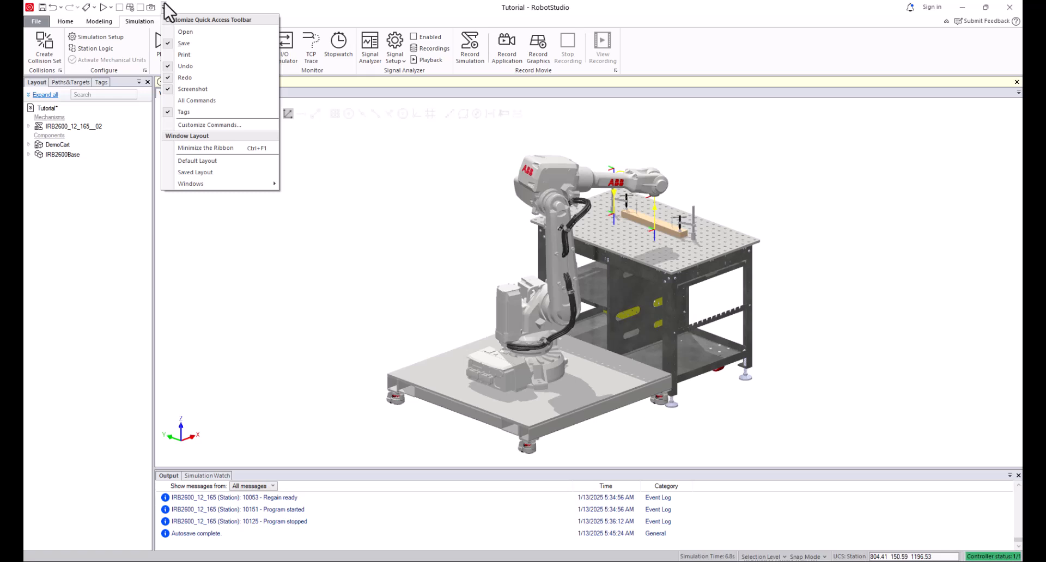
click(218, 127)
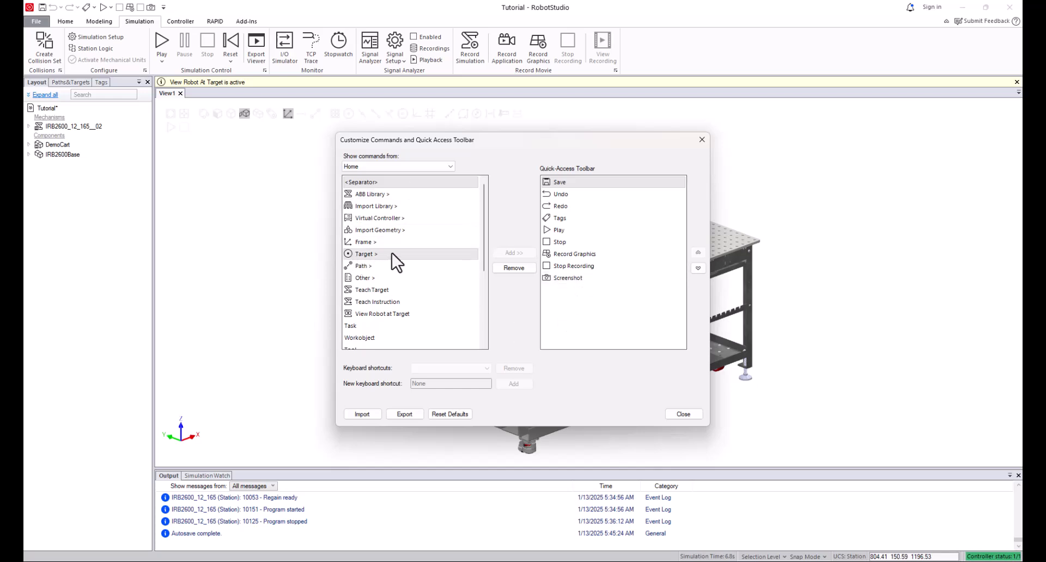
click(371, 303)
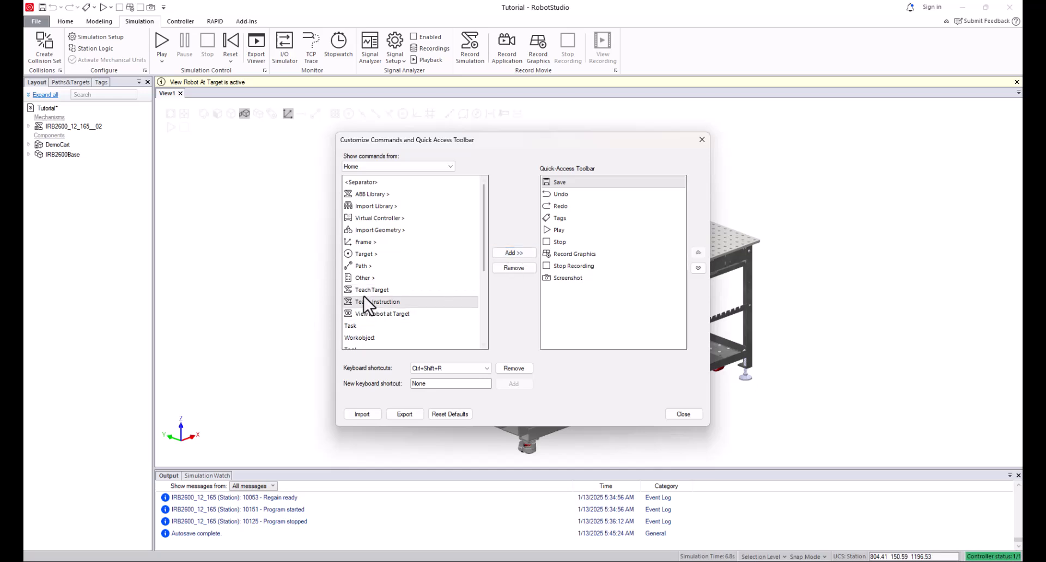
click(367, 291)
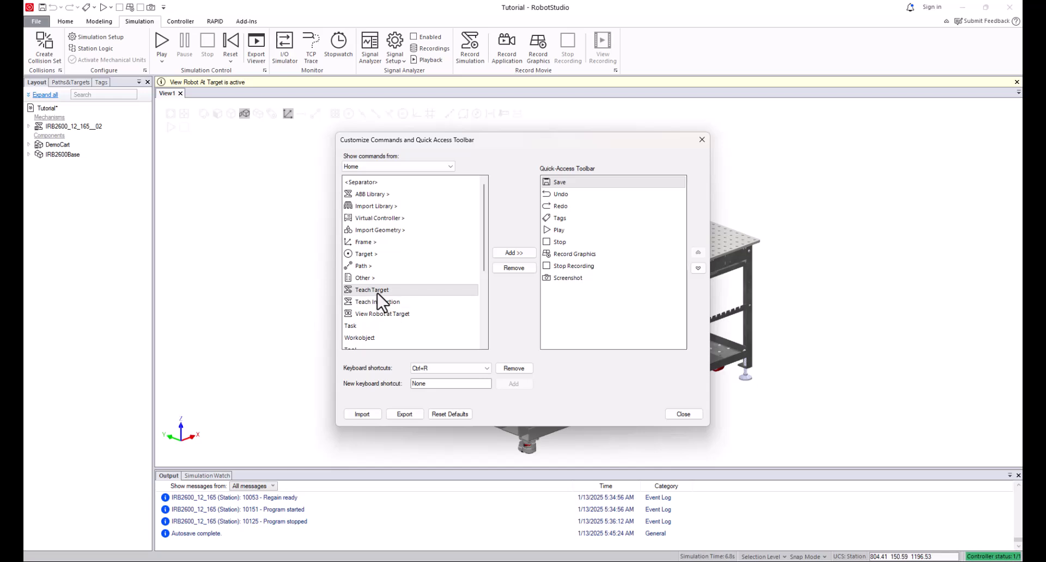
Add the Teach Target command to the Quick Access Toolbar and remove it again.
click(518, 253)
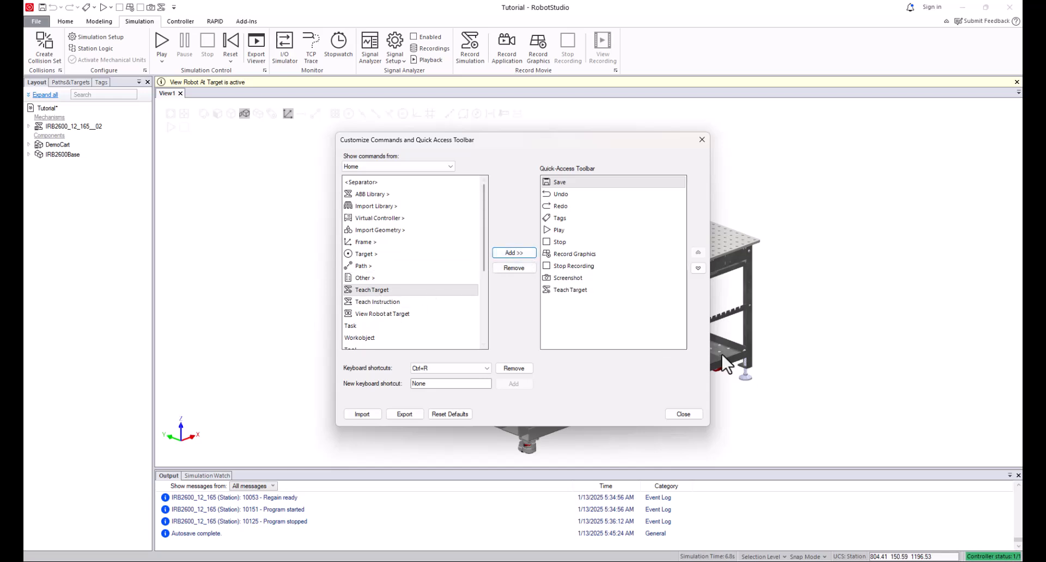
click(564, 289)
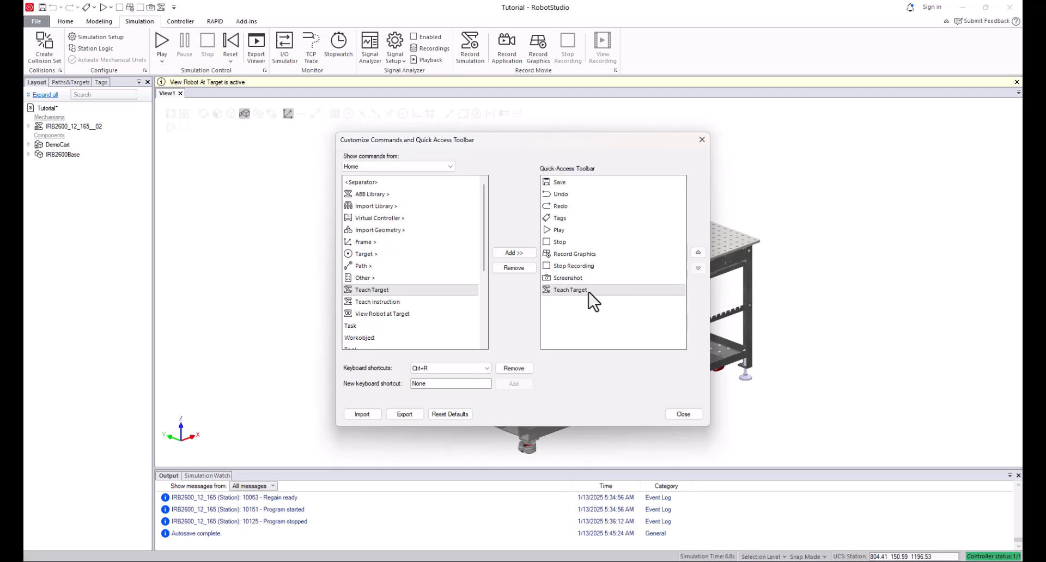
click(514, 268)
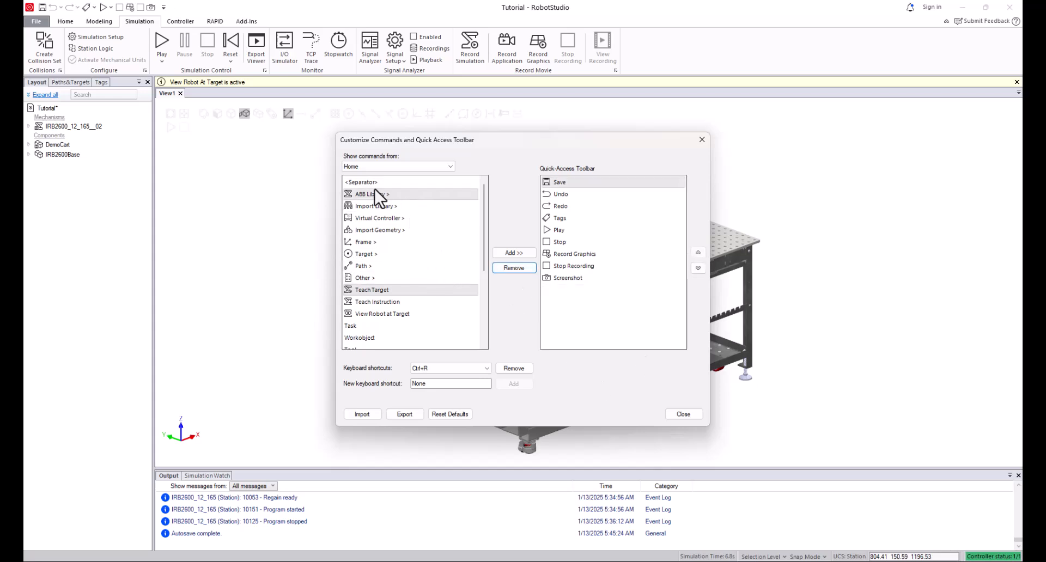
click(419, 292)
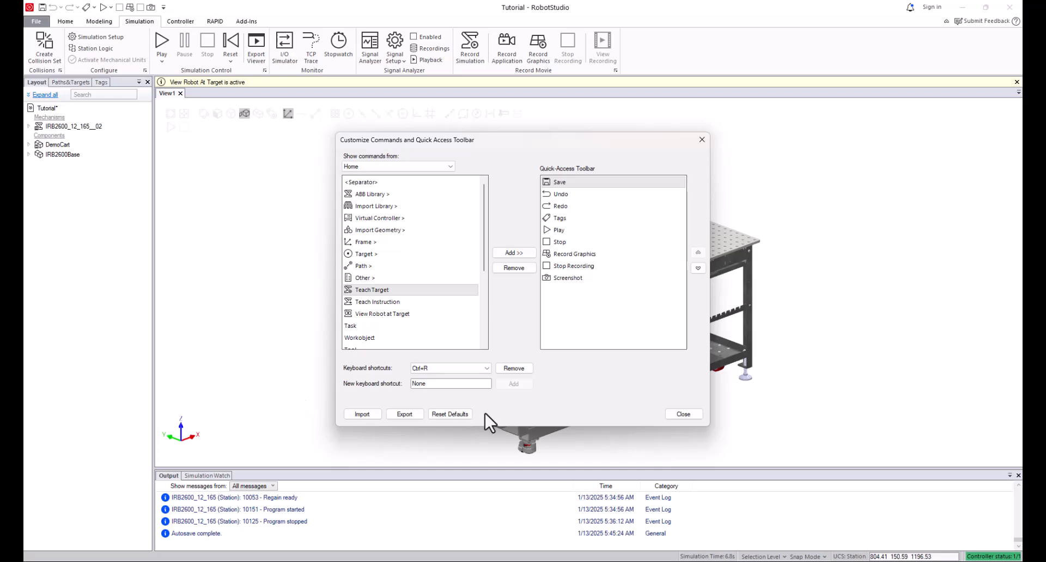
List the Other Commands category and browse it to its end to see which commands can be customized.
click(404, 166)
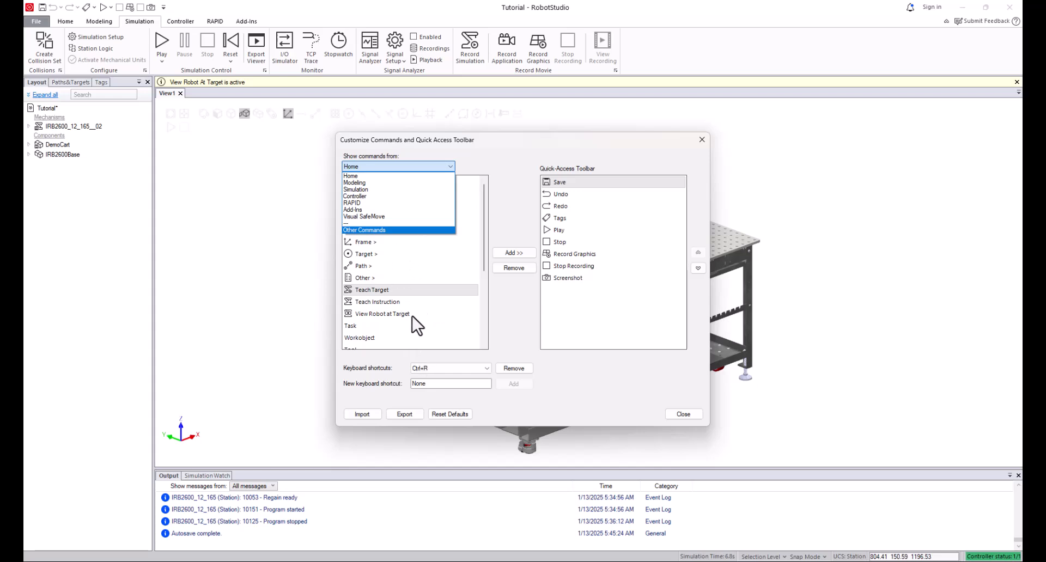
click(385, 167)
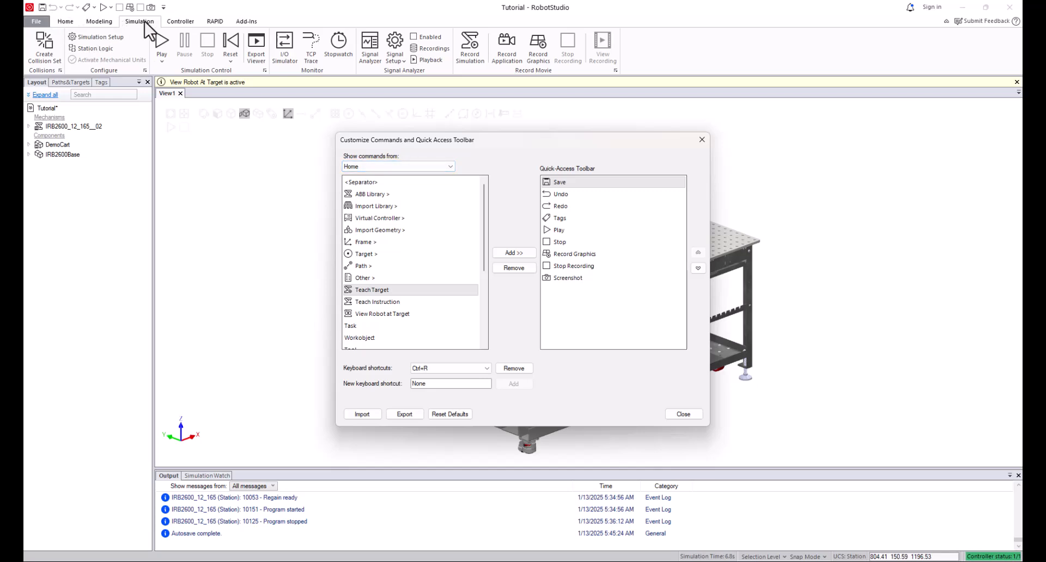
click(375, 169)
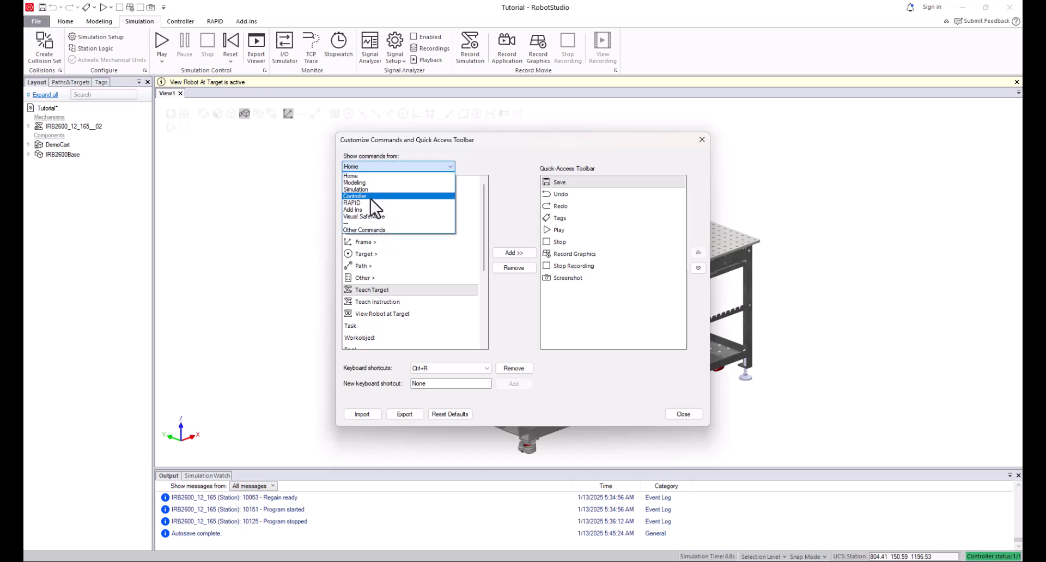
click(370, 231)
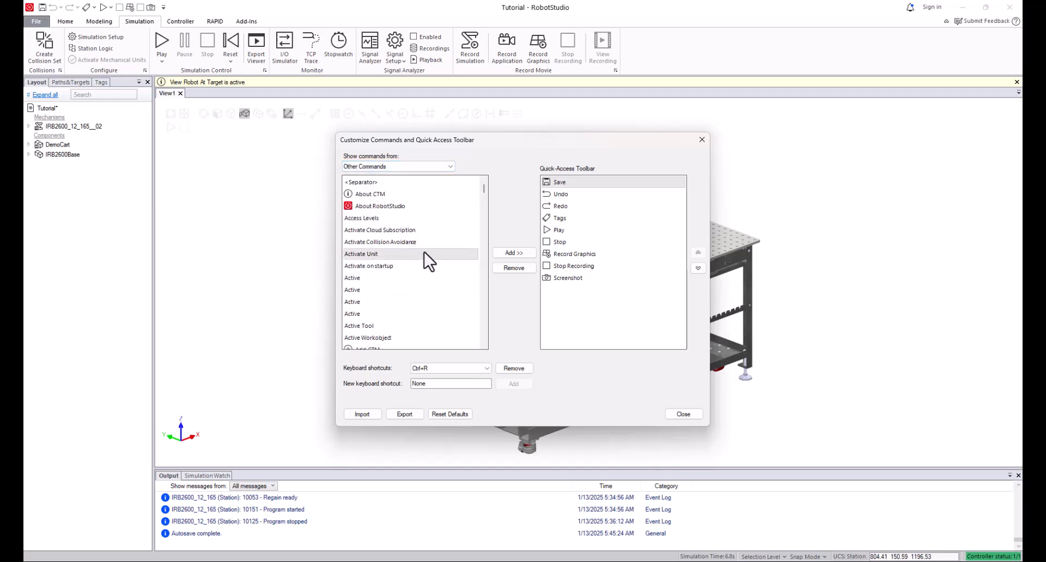
drag(485, 195, 506, 182)
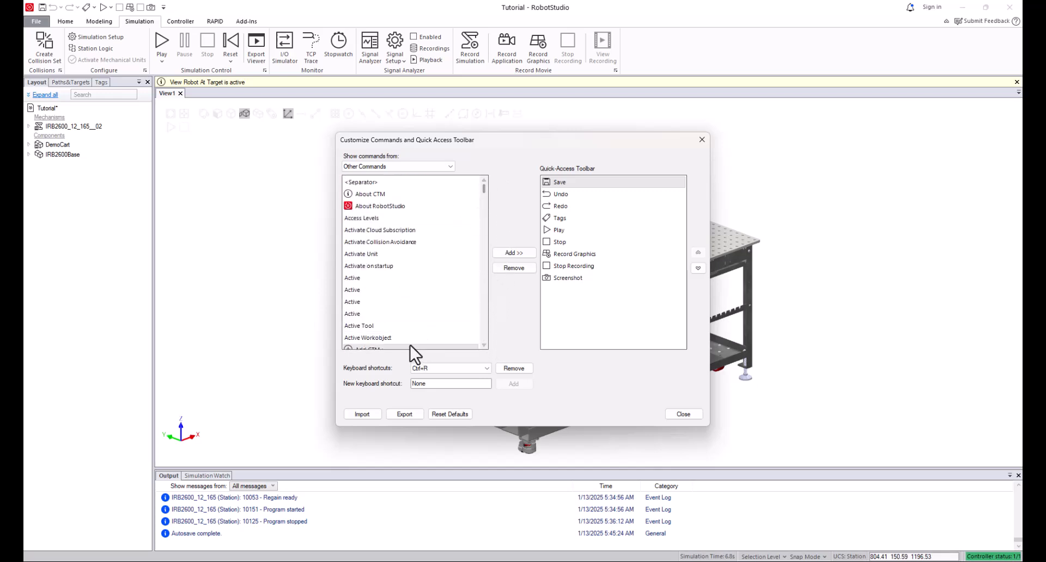
scroll(420, 289, down, 7)
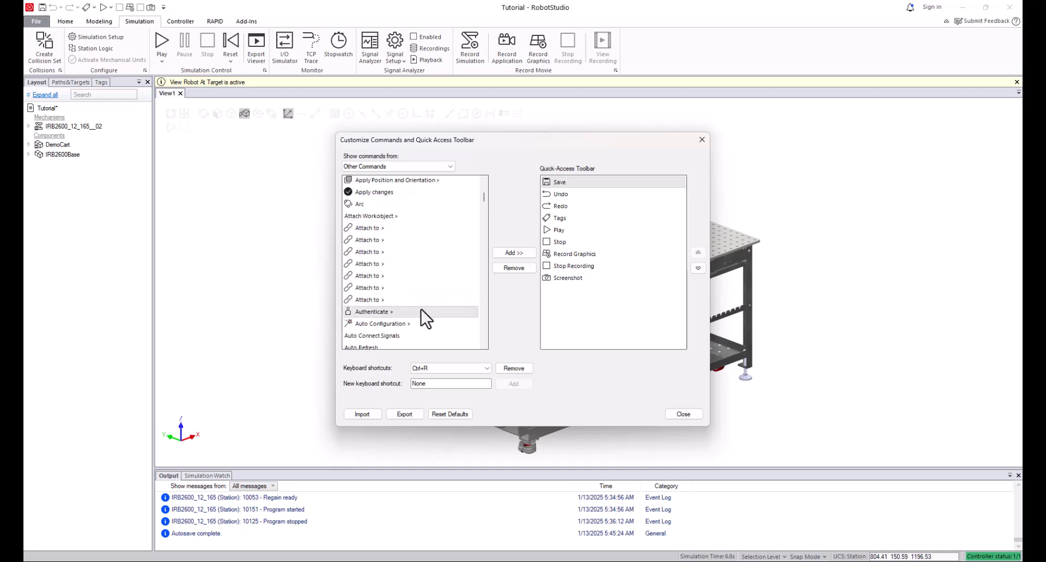
scroll(436, 269, down, 15)
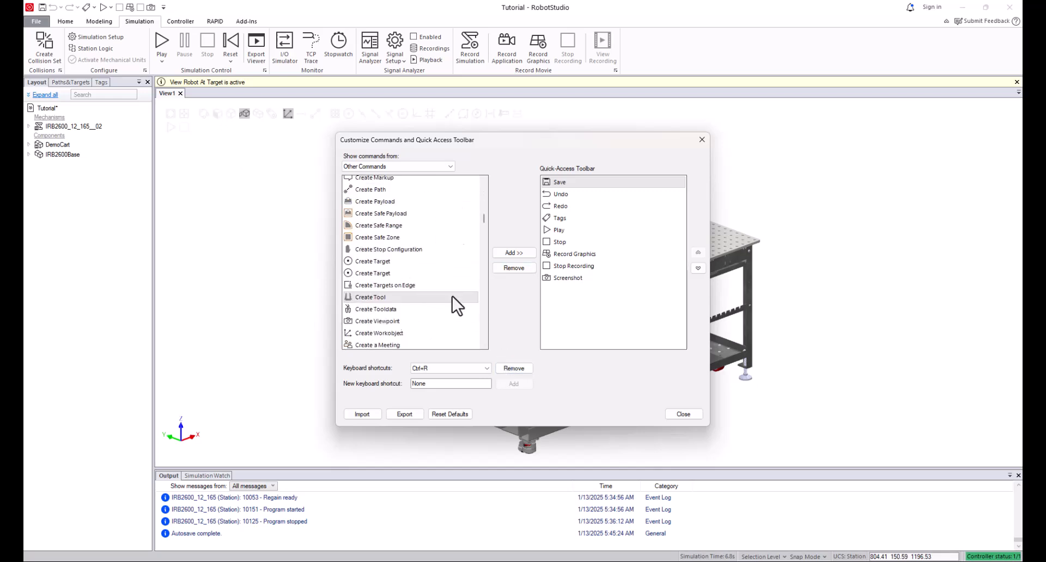
drag(484, 233, 492, 336)
scroll(443, 286, up, 4)
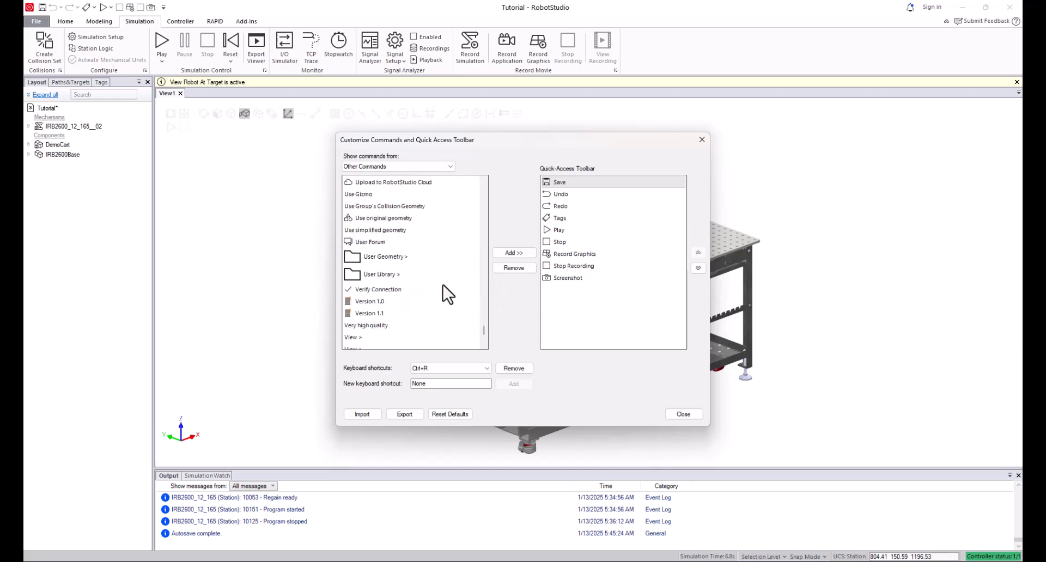
scroll(437, 293, down, 10)
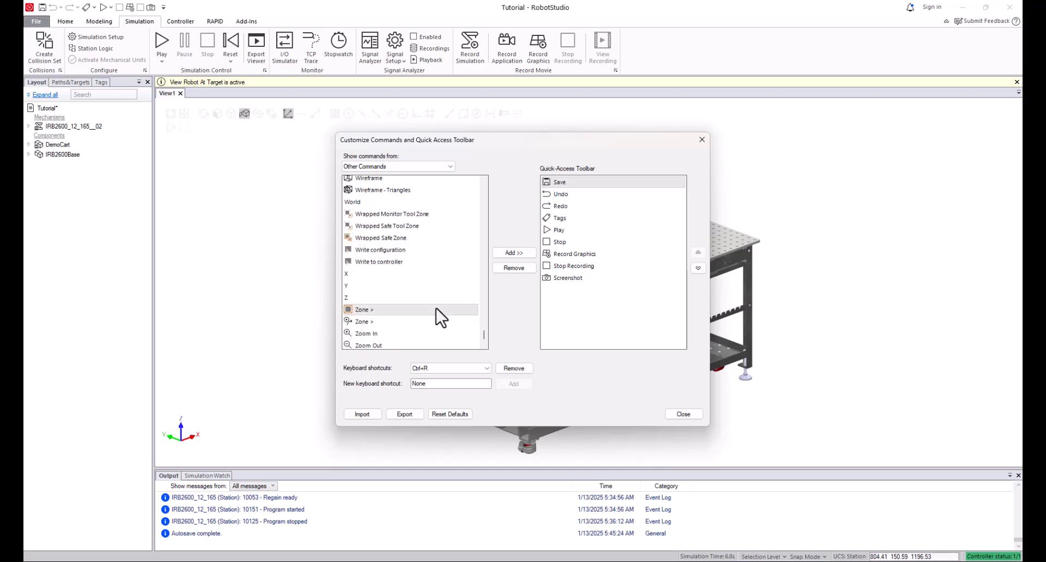
Find the Use Gizmo command in the Other Commands list and try to give it the new keyboard shortcut Ctrl+G.
scroll(436, 303, down, 2)
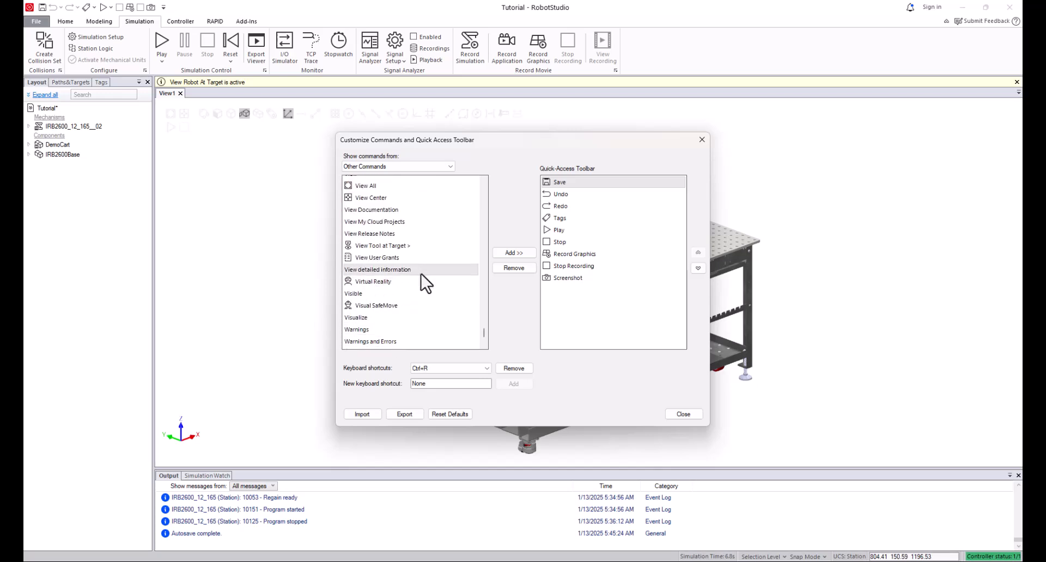
scroll(424, 223, up, 2)
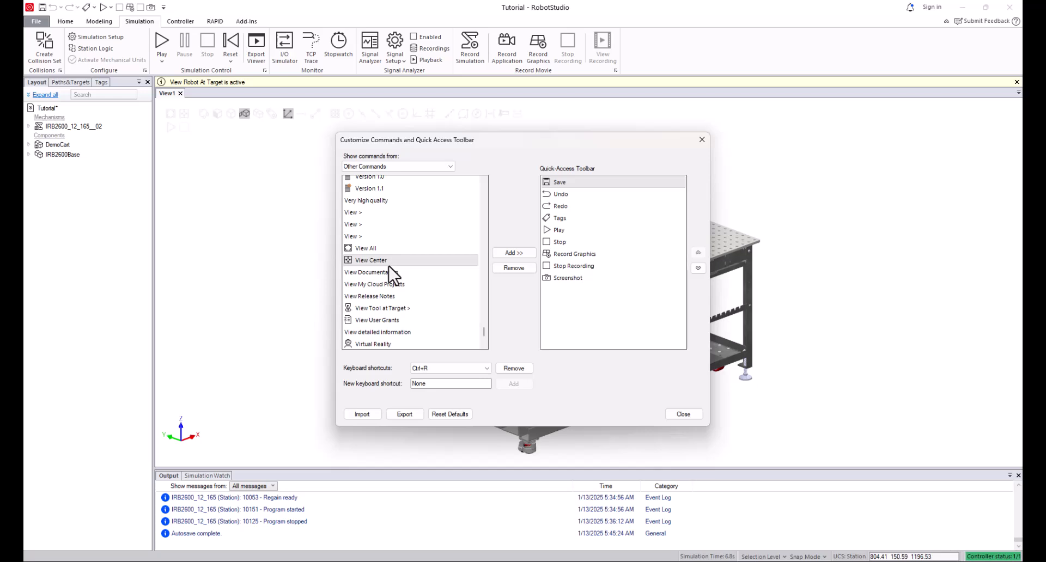
scroll(419, 223, down, 2)
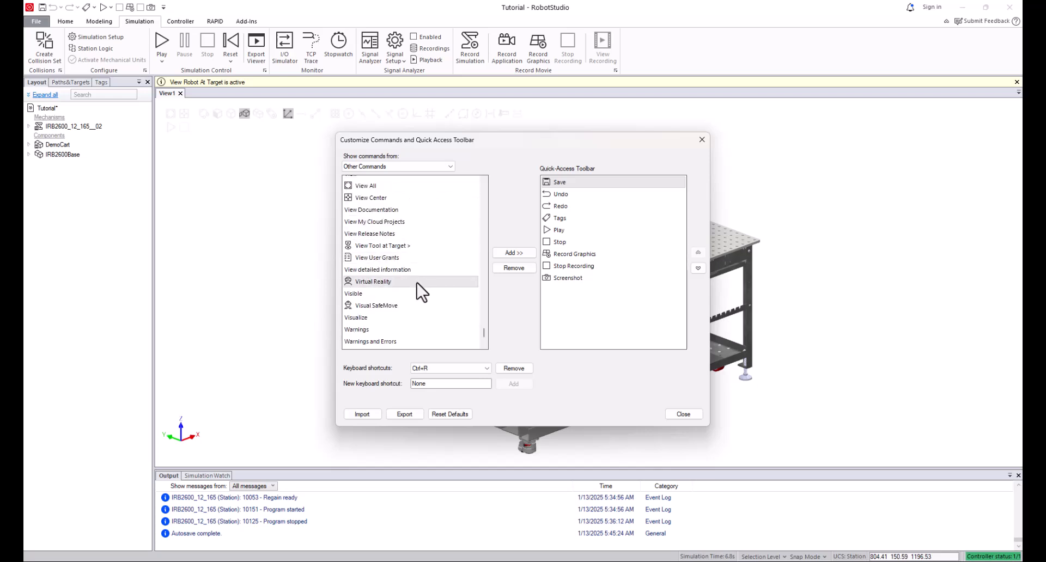
scroll(422, 297, down, 6)
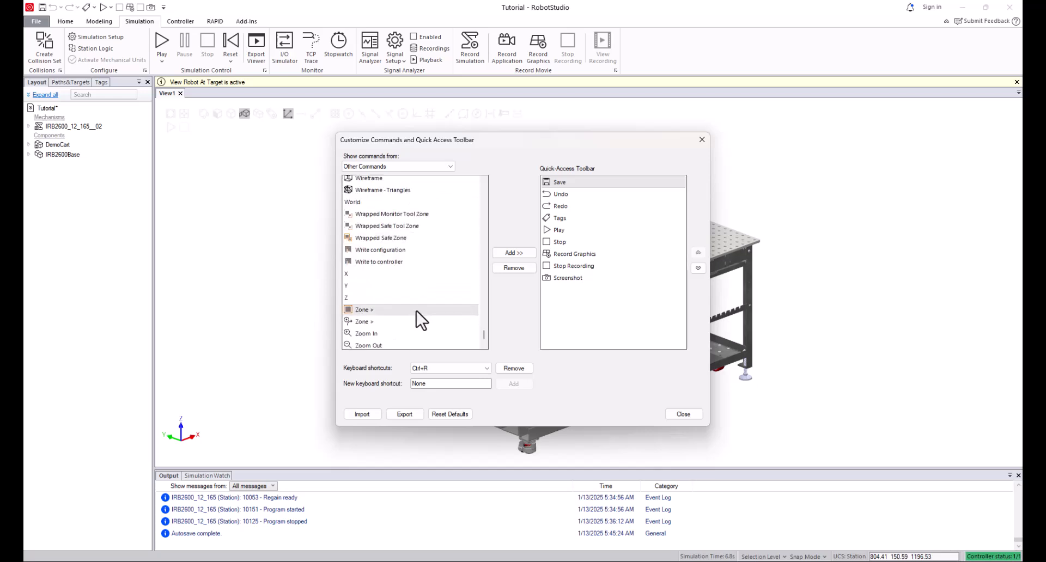
scroll(418, 314, down, 2)
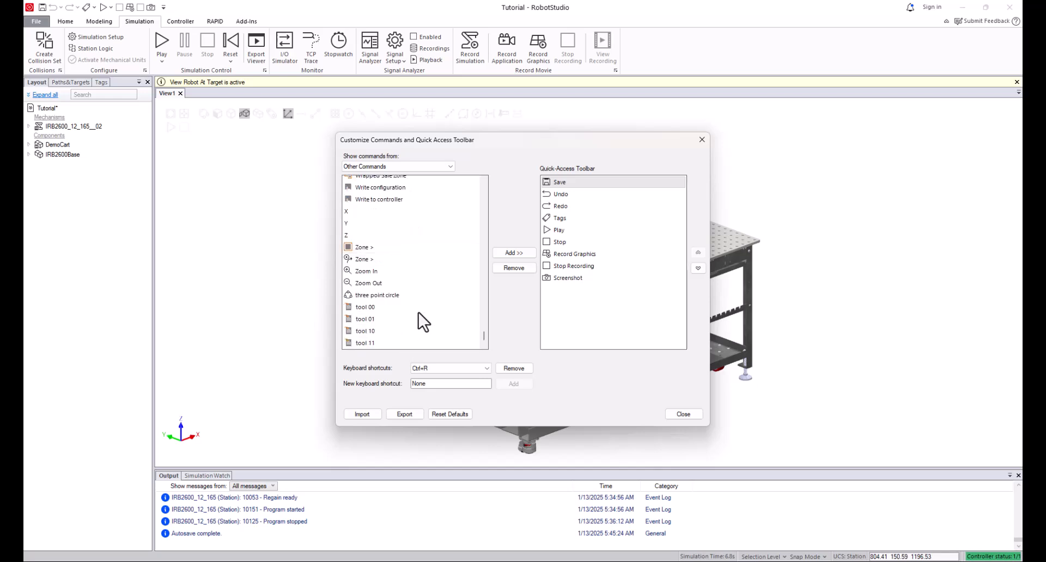
scroll(414, 308, up, 12)
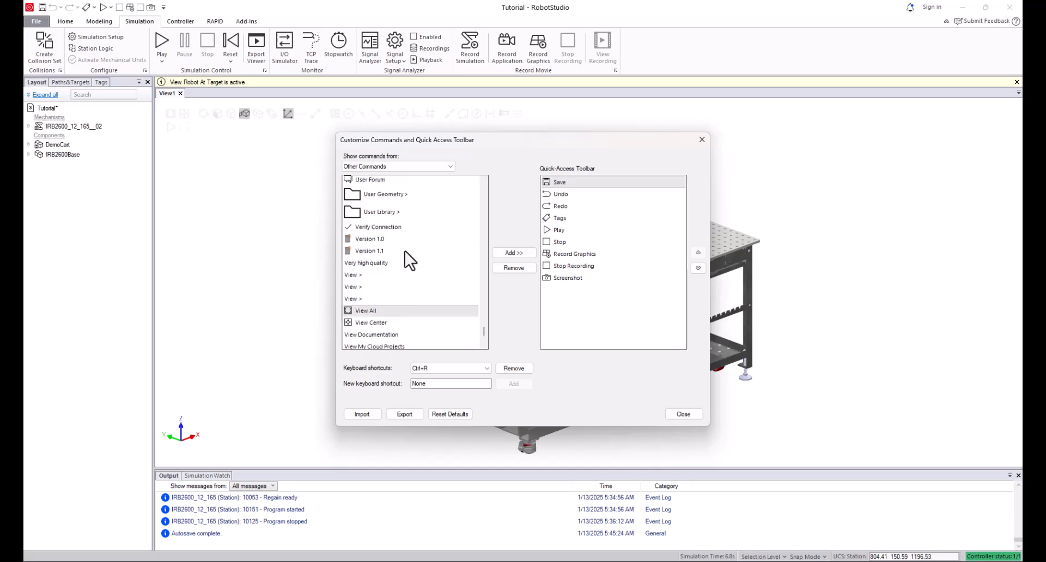
scroll(414, 271, up, 5)
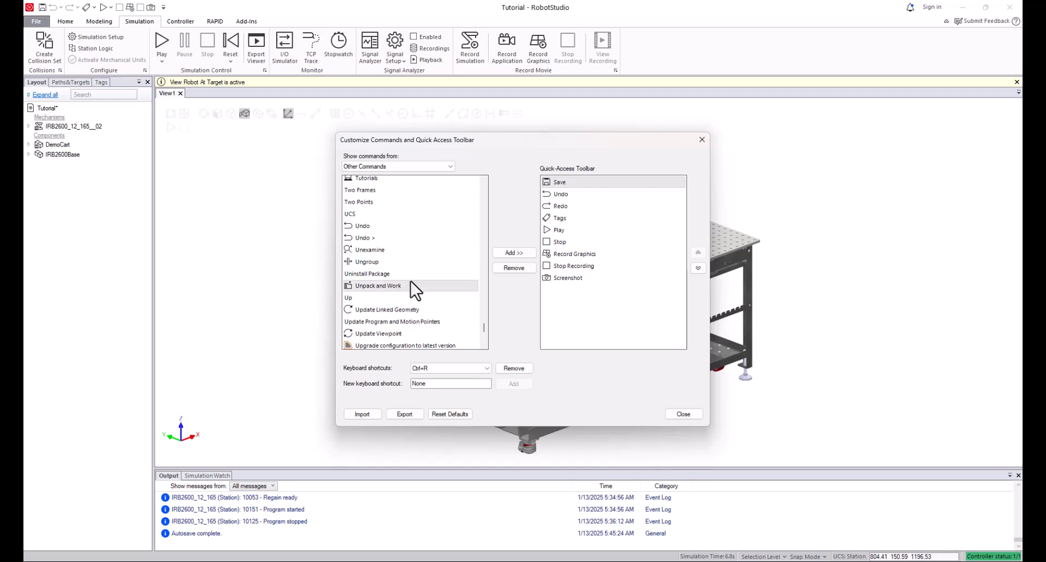
scroll(409, 272, down, 4)
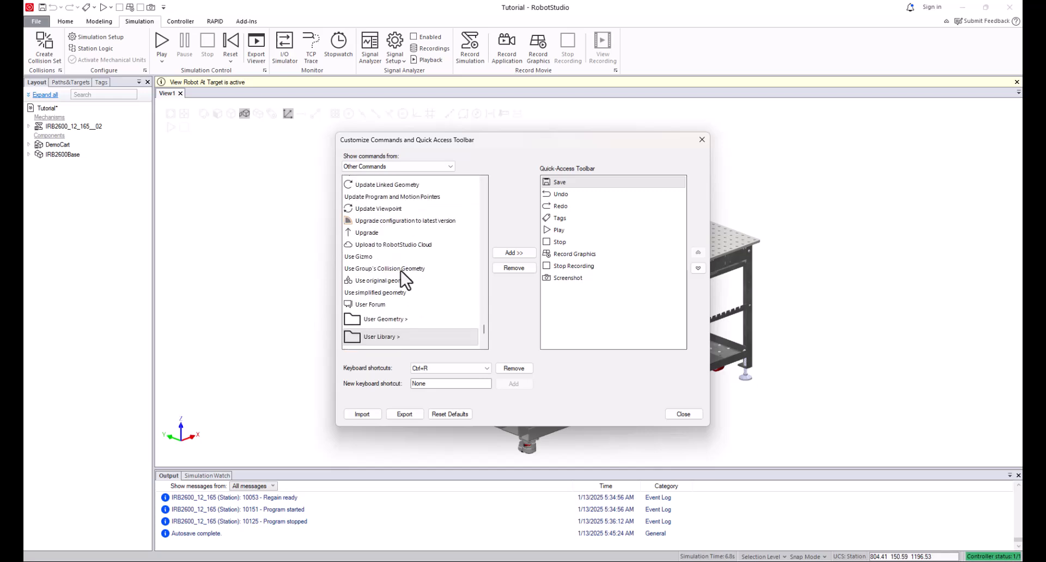
click(362, 257)
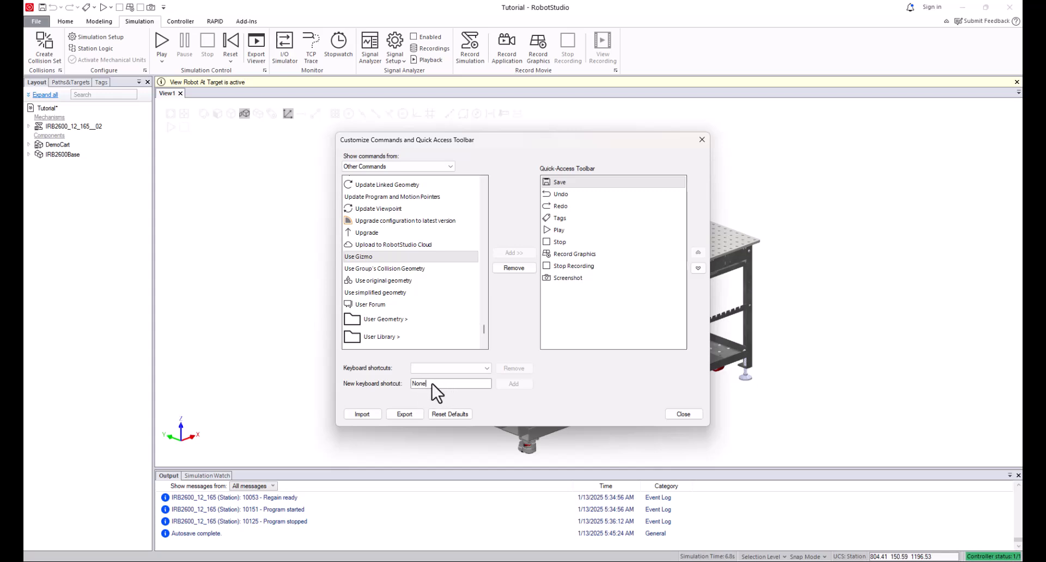
key(ctrl+g)
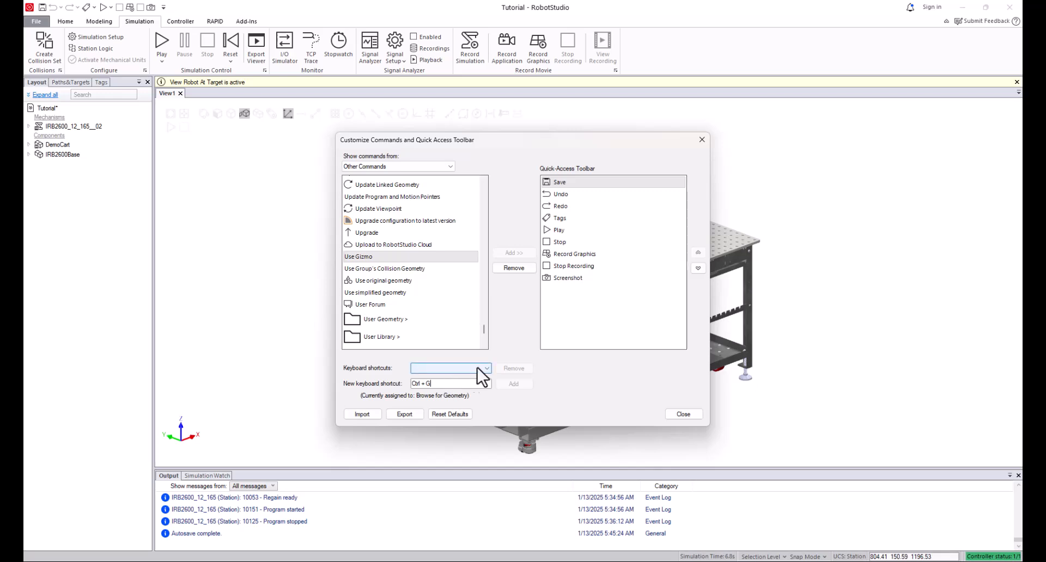
Remove the Ctrl+G keyboard shortcut from the Browse for Geometry command.
drag(484, 329, 497, 218)
scroll(467, 269, down, 3)
scroll(443, 273, up, 12)
scroll(447, 272, up, 6)
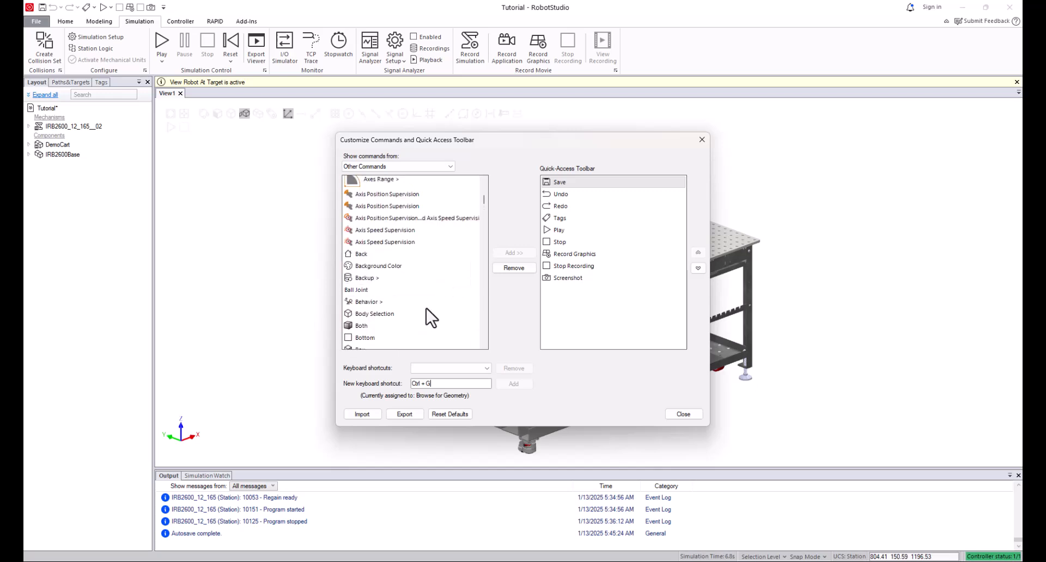
scroll(426, 308, down, 2)
click(406, 312)
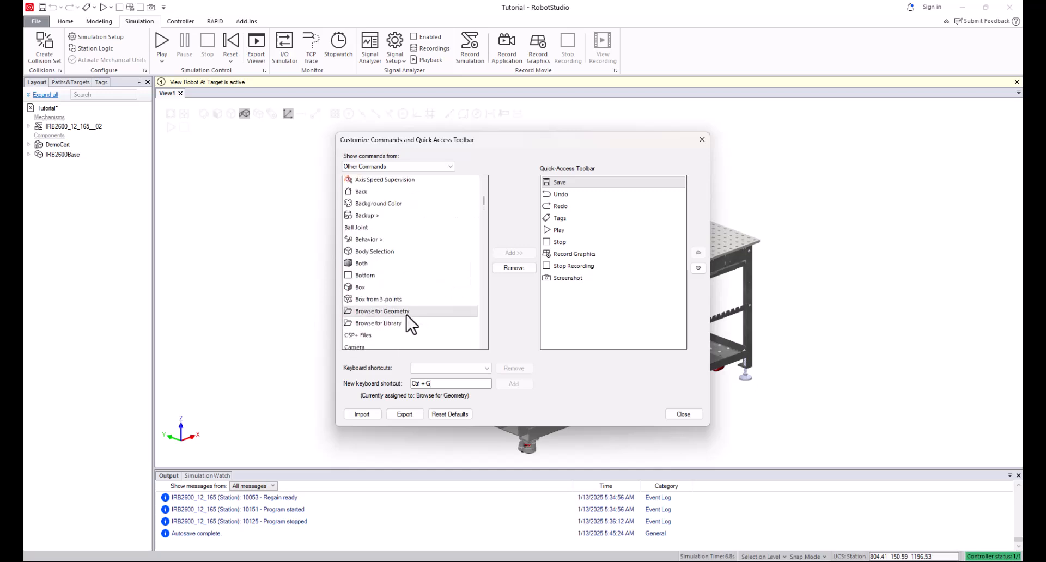
click(443, 370)
click(512, 370)
click(518, 370)
Assign the keyboard shortcut Ctrl+G to the Use Gizmo command and remove it again.
drag(483, 200, 495, 303)
scroll(495, 302, down, 3)
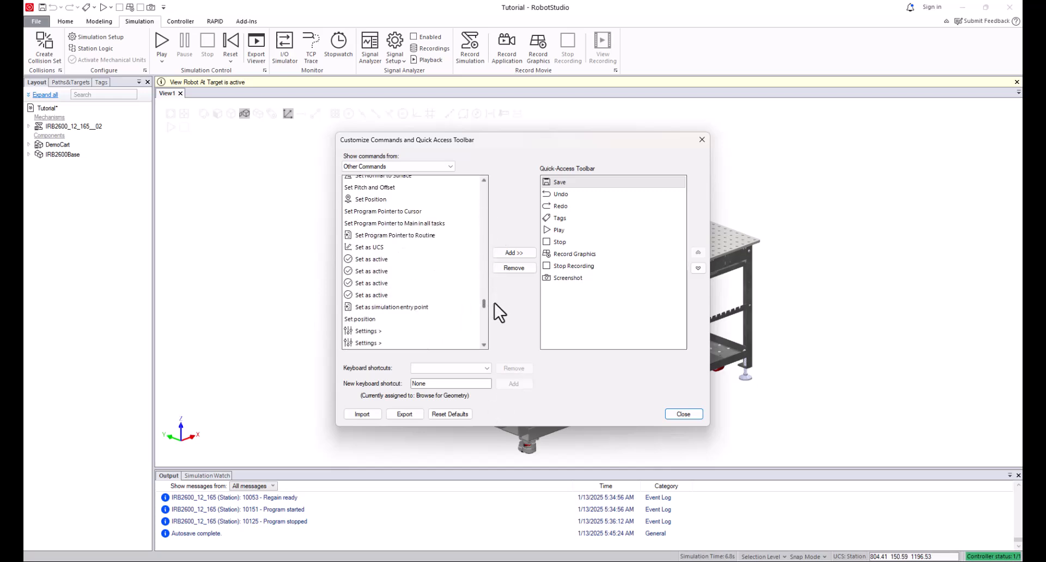
scroll(457, 293, up, 2)
scroll(451, 285, up, 7)
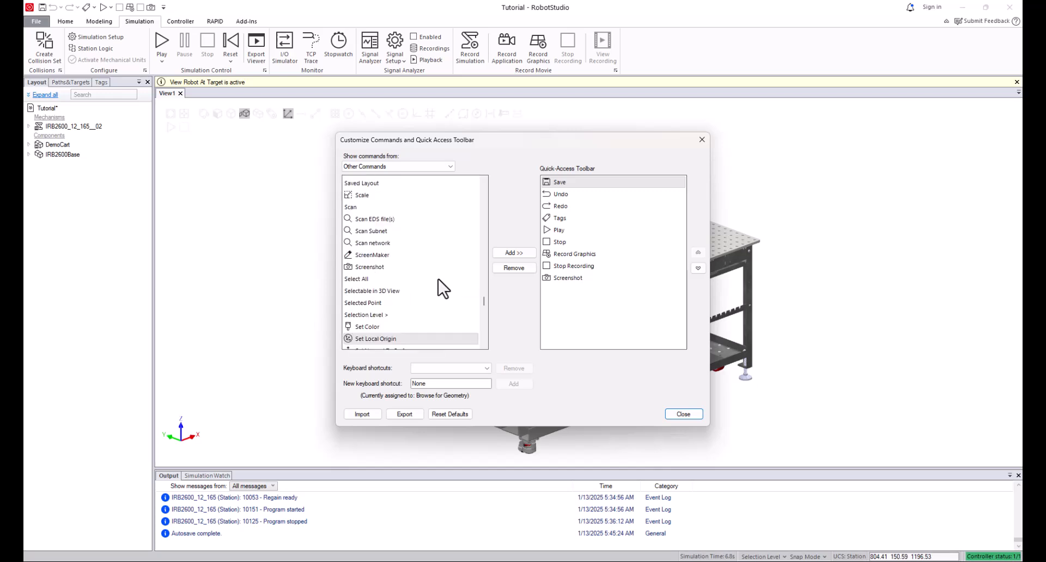
scroll(415, 262, up, 4)
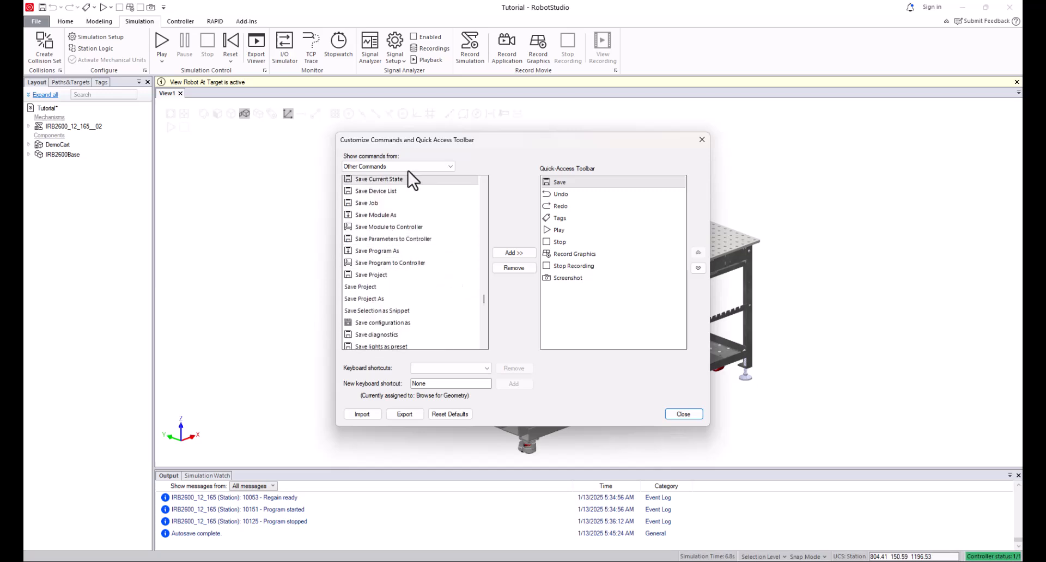
scroll(420, 315, down, 10)
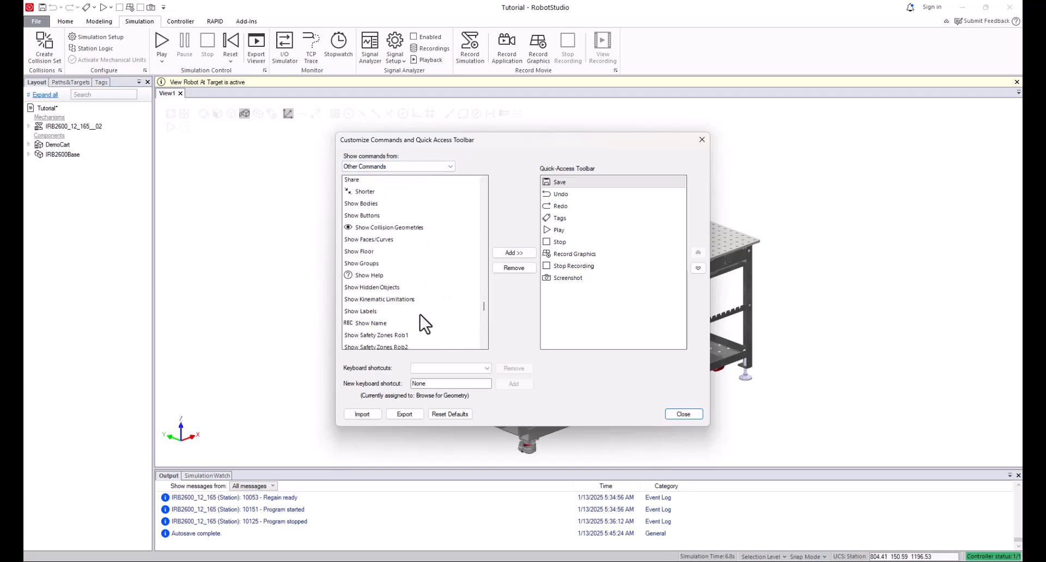
scroll(437, 308, down, 7)
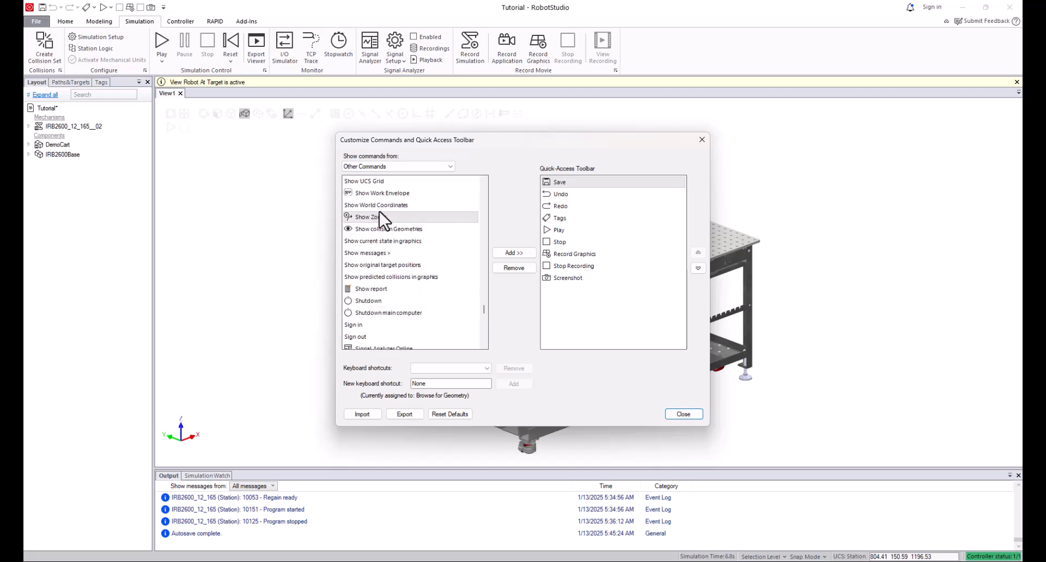
scroll(395, 321, down, 2)
scroll(407, 312, down, 5)
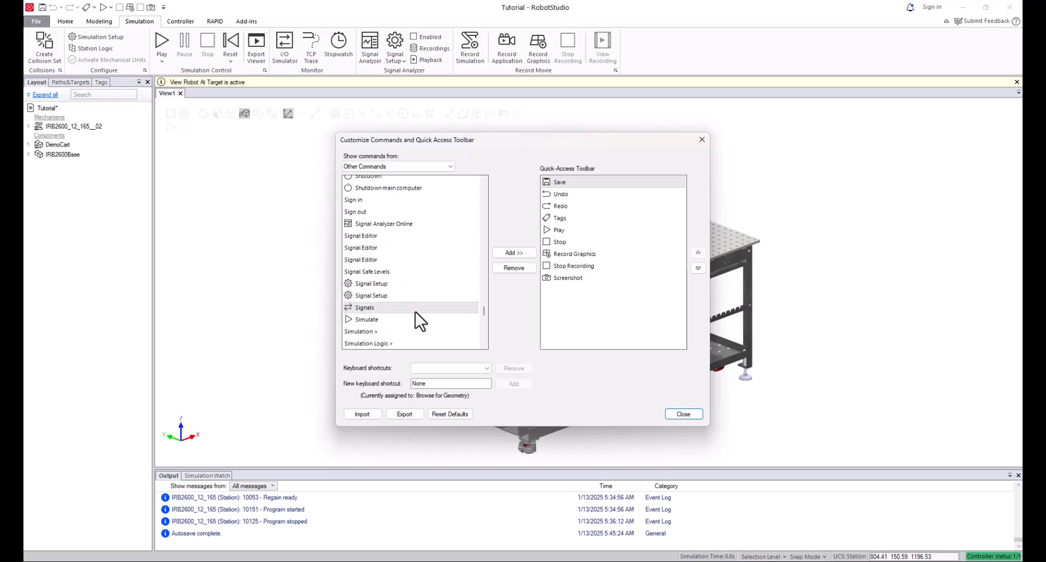
scroll(425, 309, down, 10)
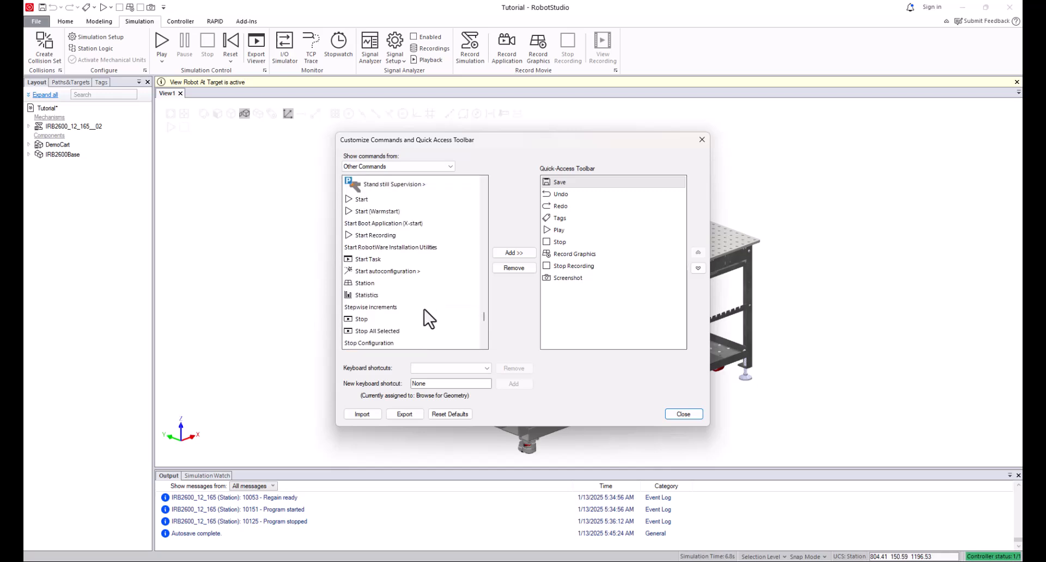
scroll(431, 309, down, 8)
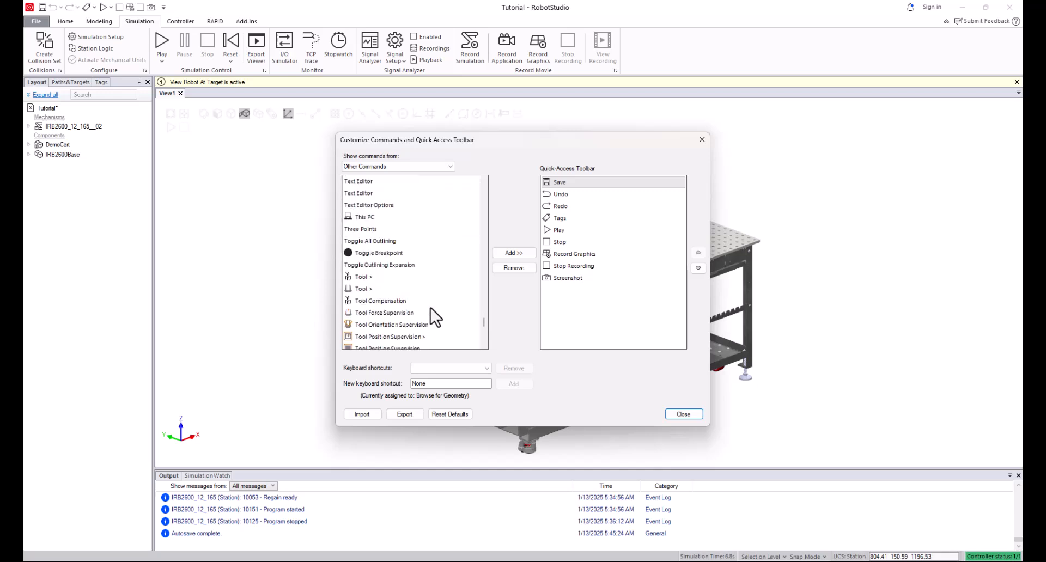
scroll(436, 309, down, 5)
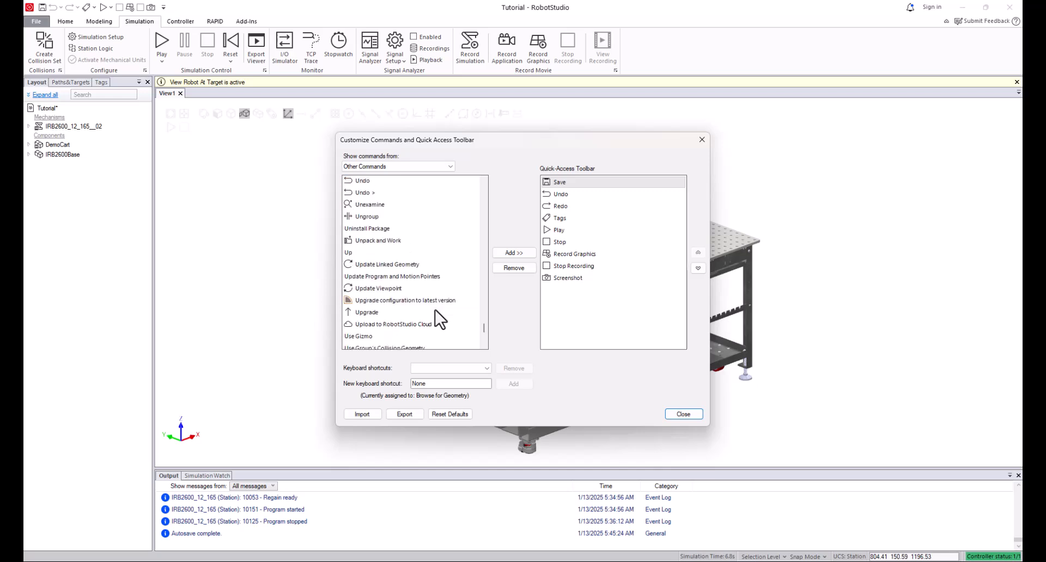
scroll(435, 256, down, 2)
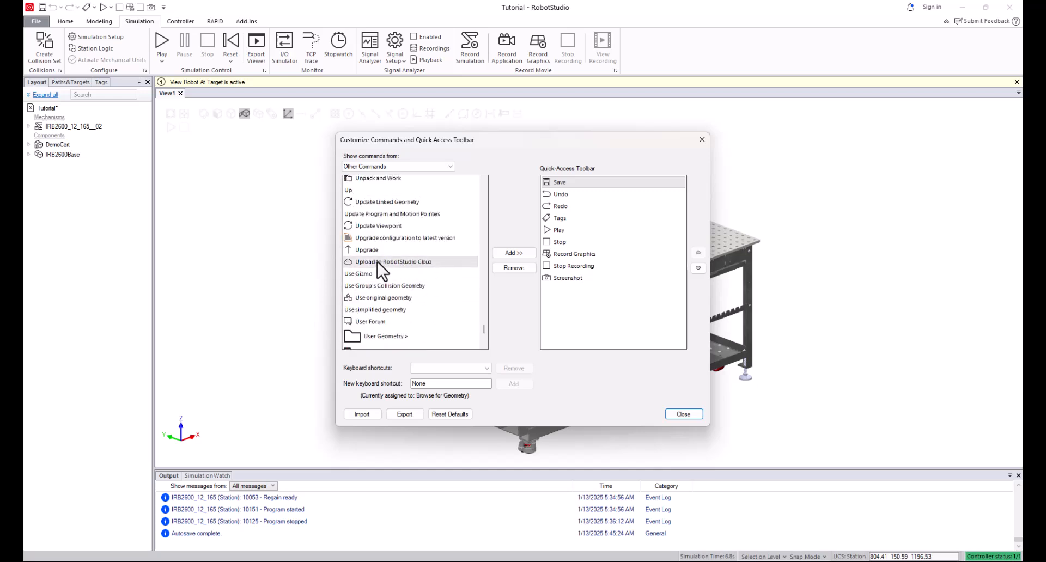
click(355, 274)
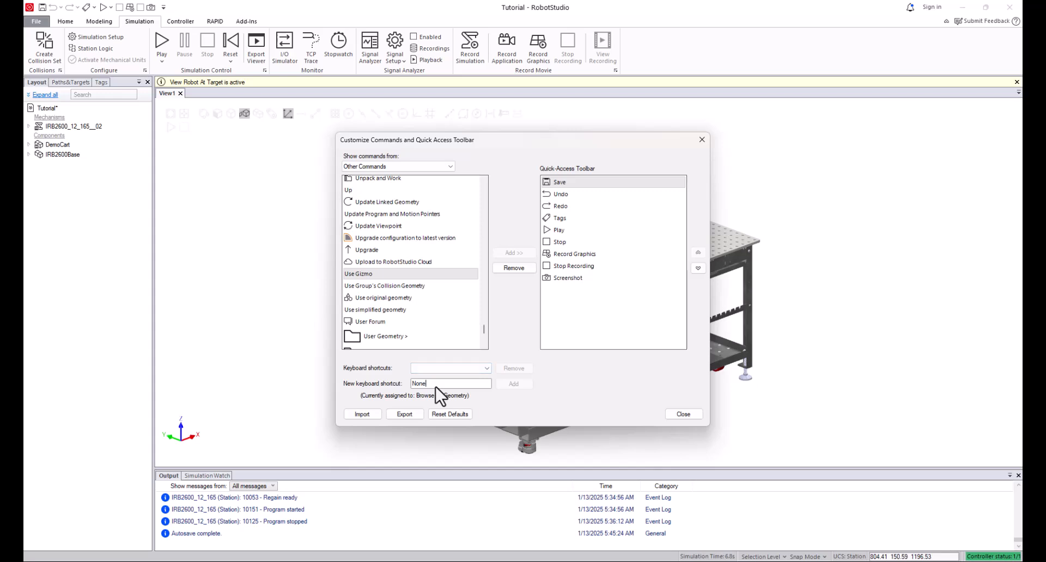
key(ctrl+g)
click(520, 385)
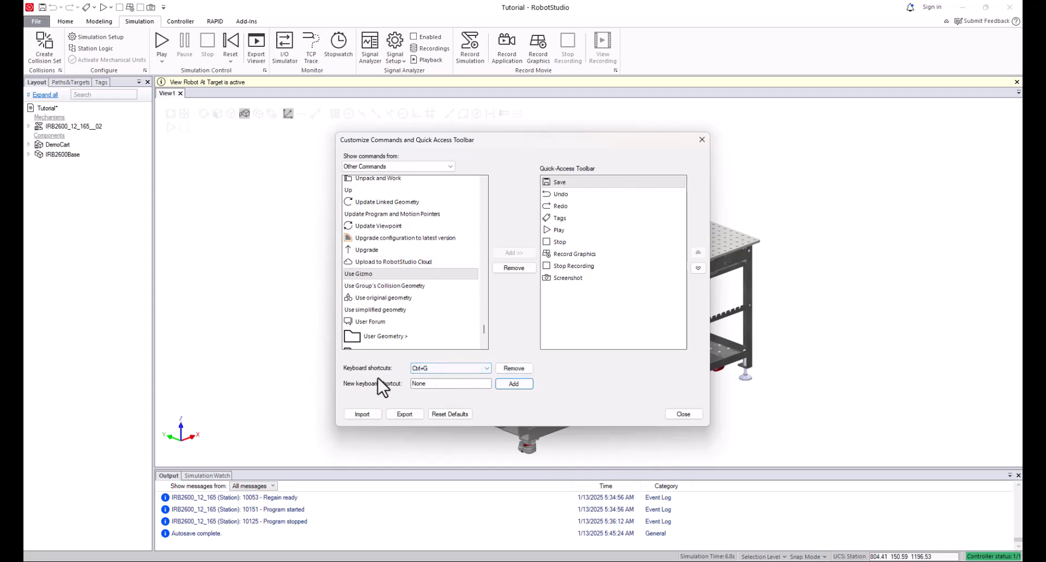
click(514, 368)
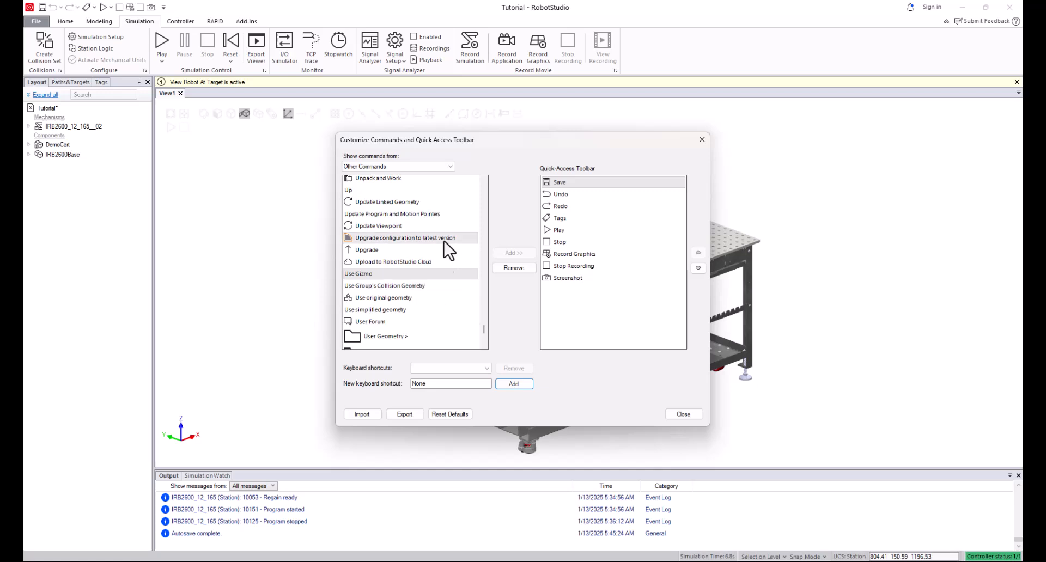
Open the export of the customizations, look through the RS Library General folder for customization files, and cancel the export.
scroll(442, 296, up, 10)
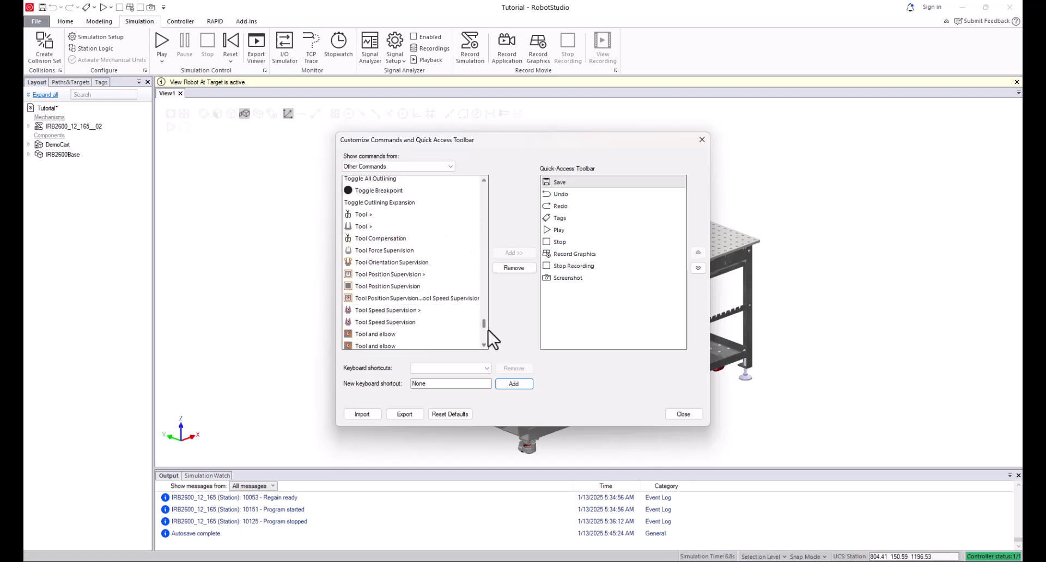
drag(484, 324, 480, 181)
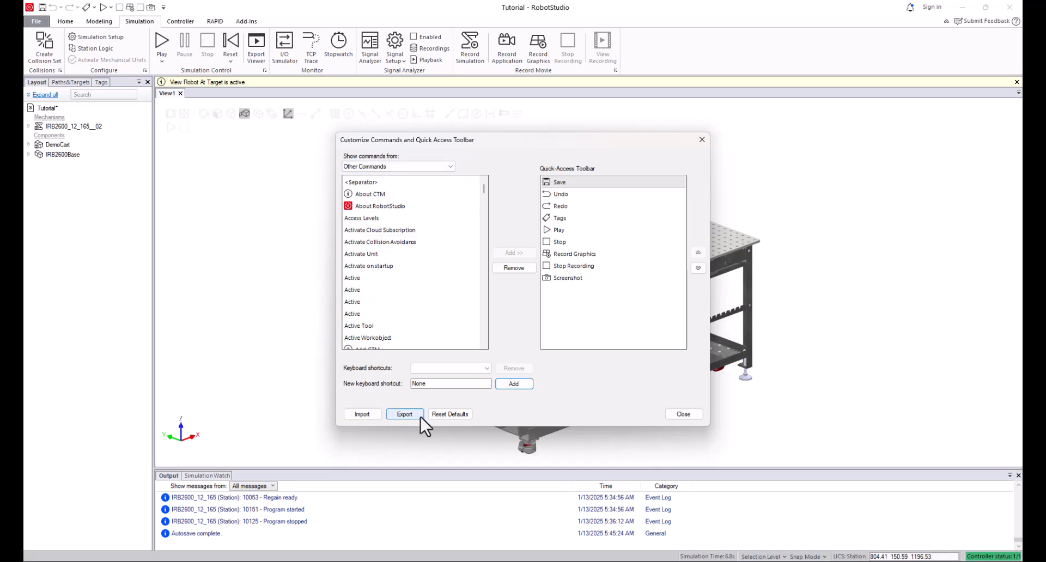
click(405, 415)
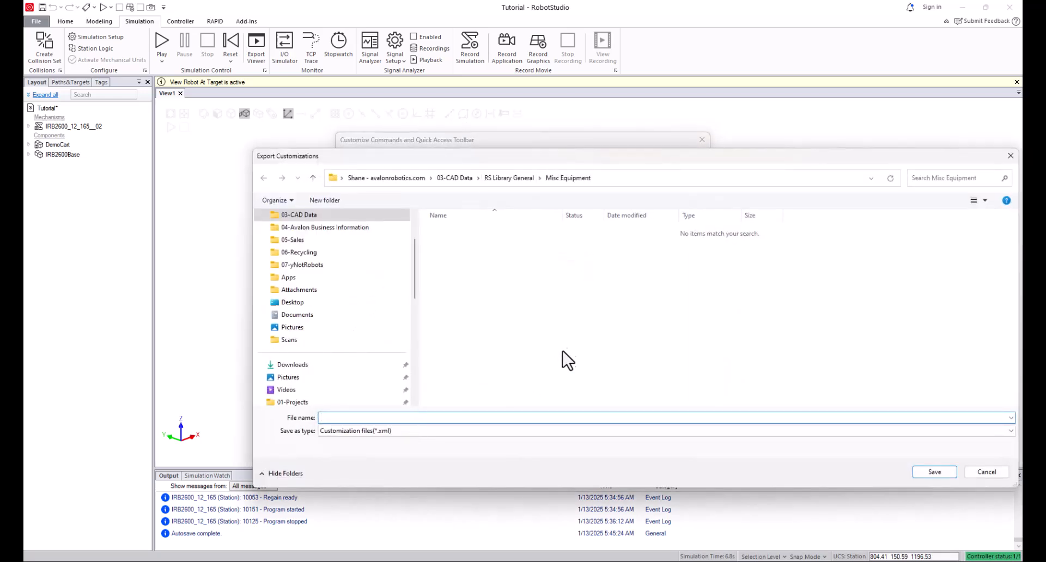
click(518, 180)
scroll(499, 305, down, 10)
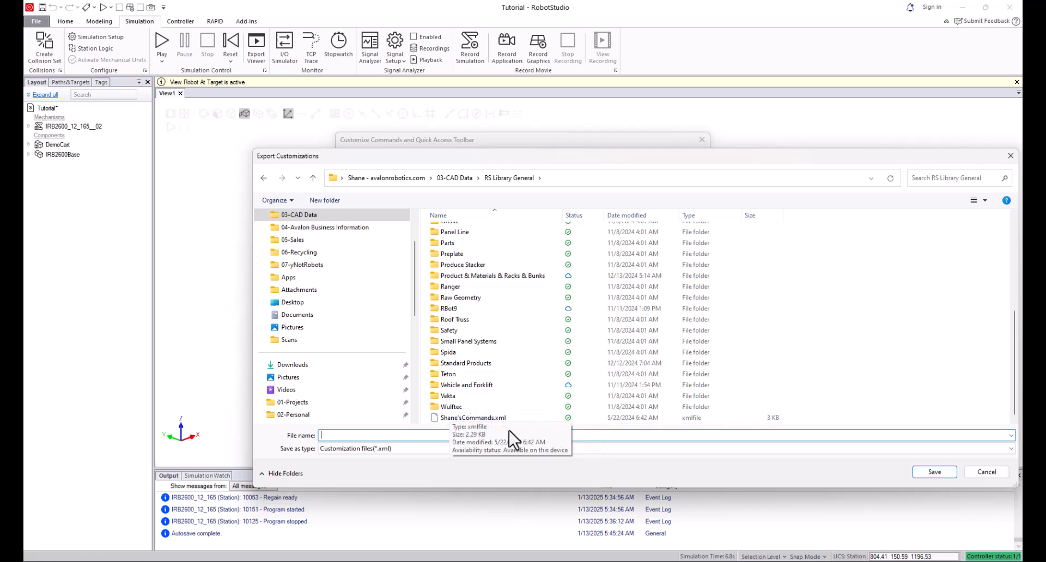
scroll(502, 289, up, 6)
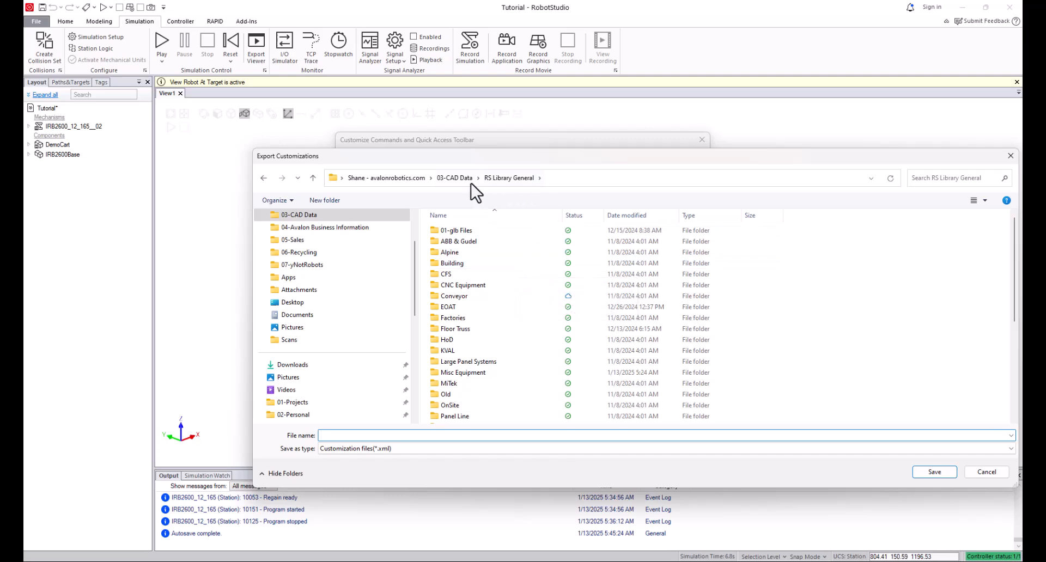
click(986, 472)
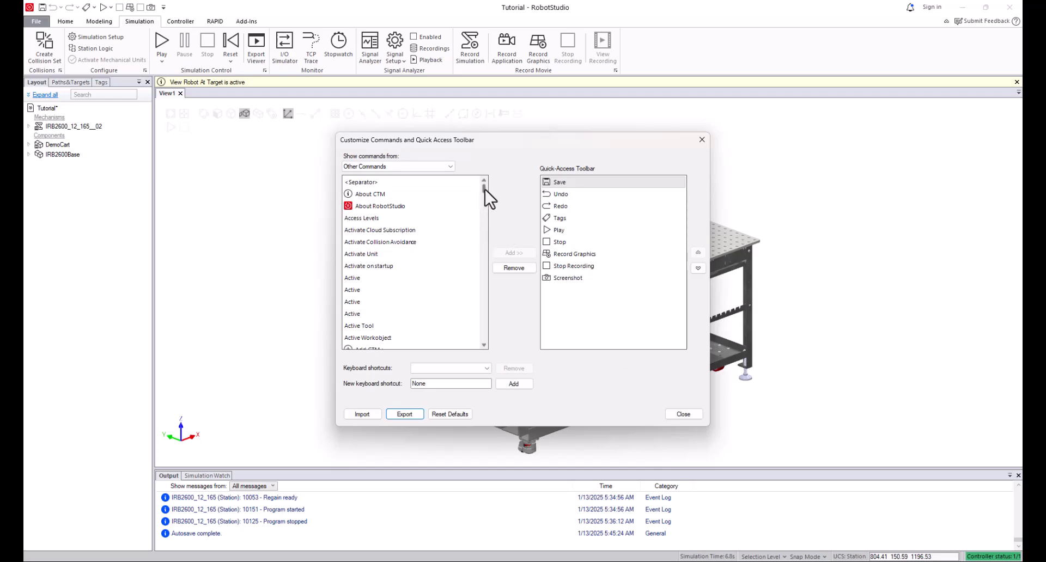
Browse the first part of the Other Commands list and switch the listed command category to RAPID.
drag(485, 189, 485, 195)
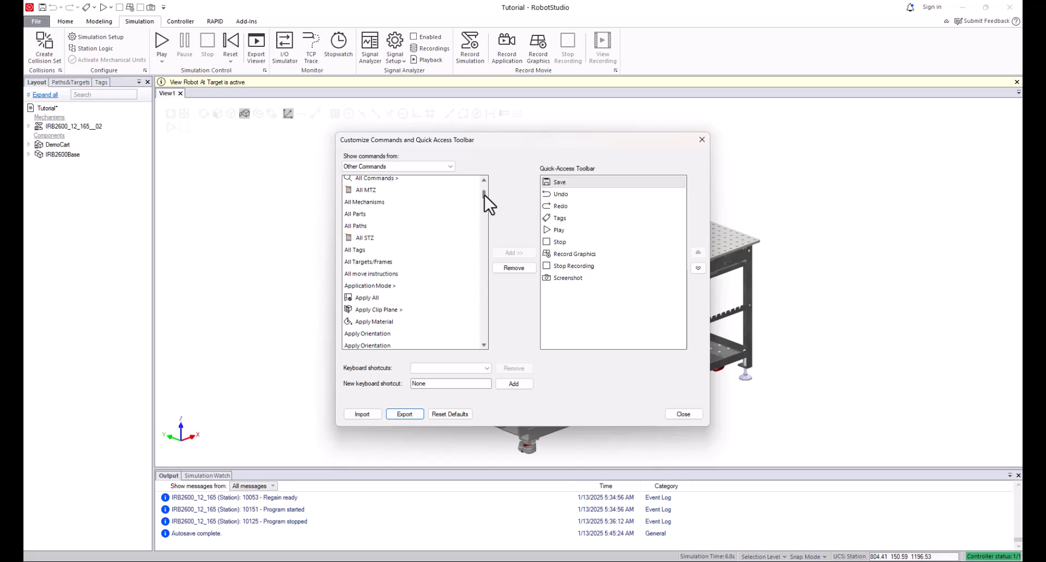
drag(485, 195, 487, 220)
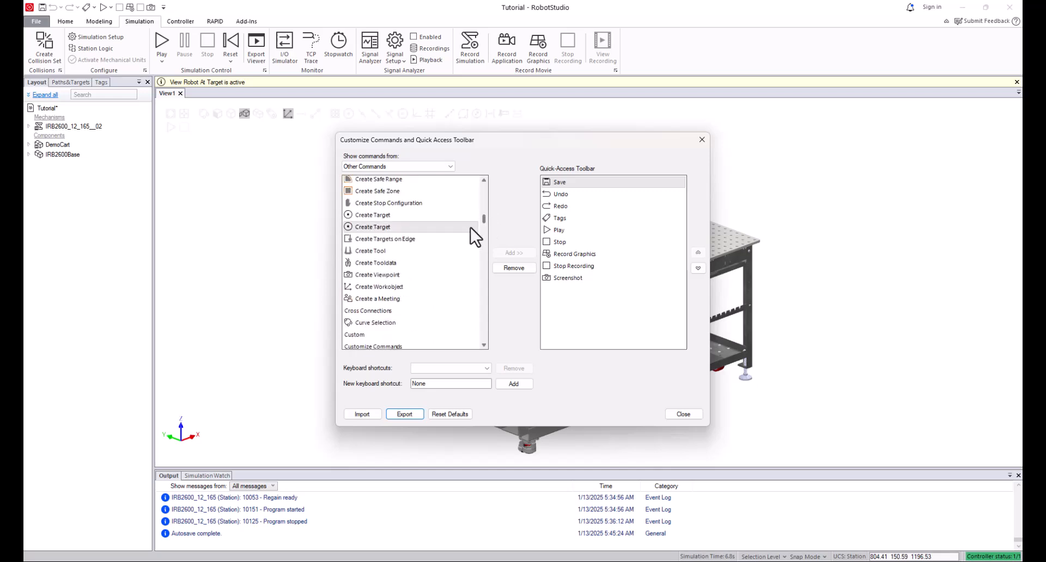
scroll(441, 252, down, 2)
scroll(442, 264, down, 4)
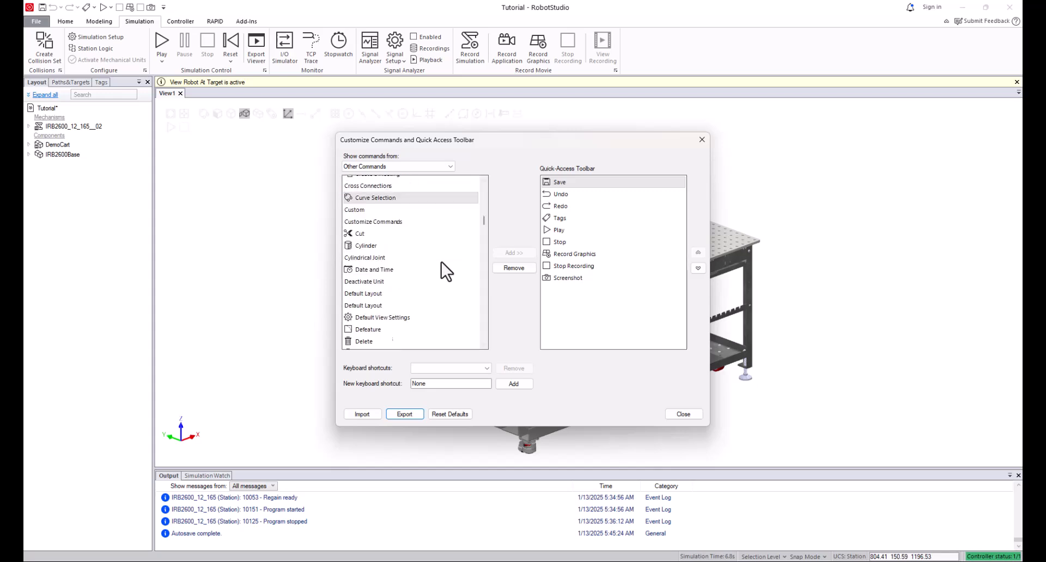
click(405, 165)
click(373, 206)
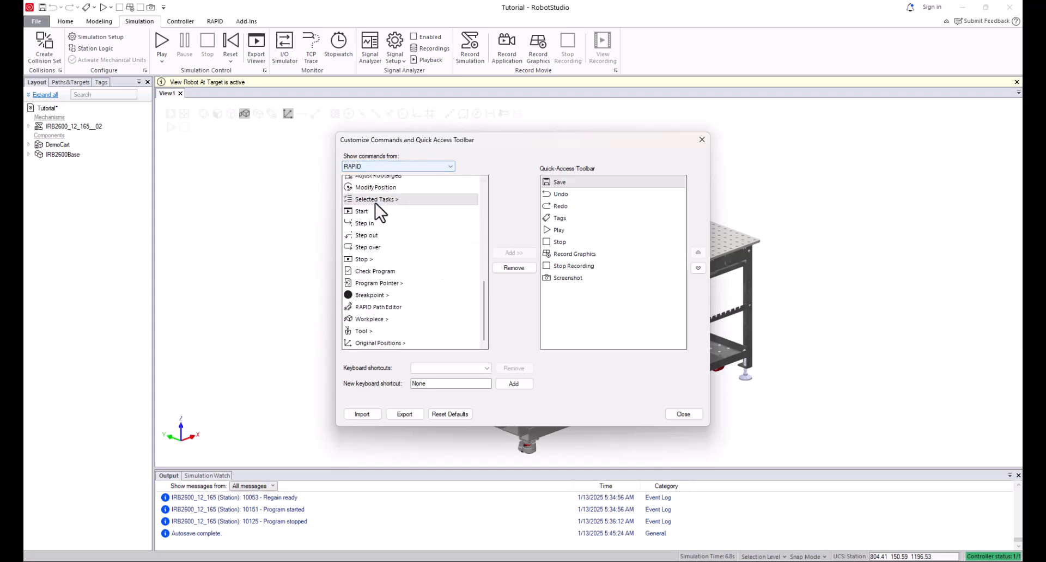
Look through the RAPID command list, check the keyboard shortcuts of Comment and Uncomment, and close the customization dialog.
scroll(409, 218, up, 4)
scroll(428, 294, up, 5)
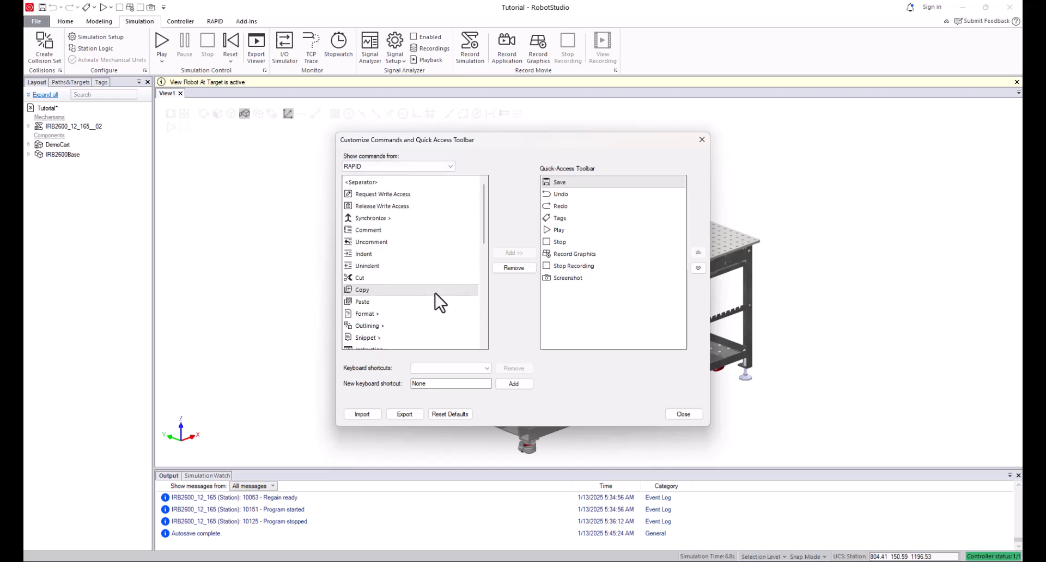
click(374, 243)
click(374, 231)
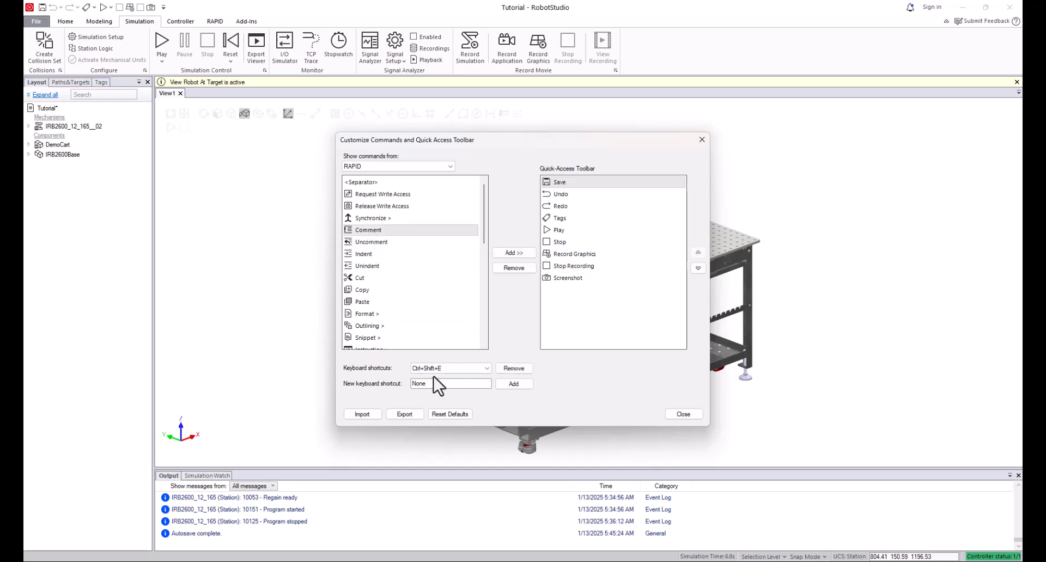
click(385, 242)
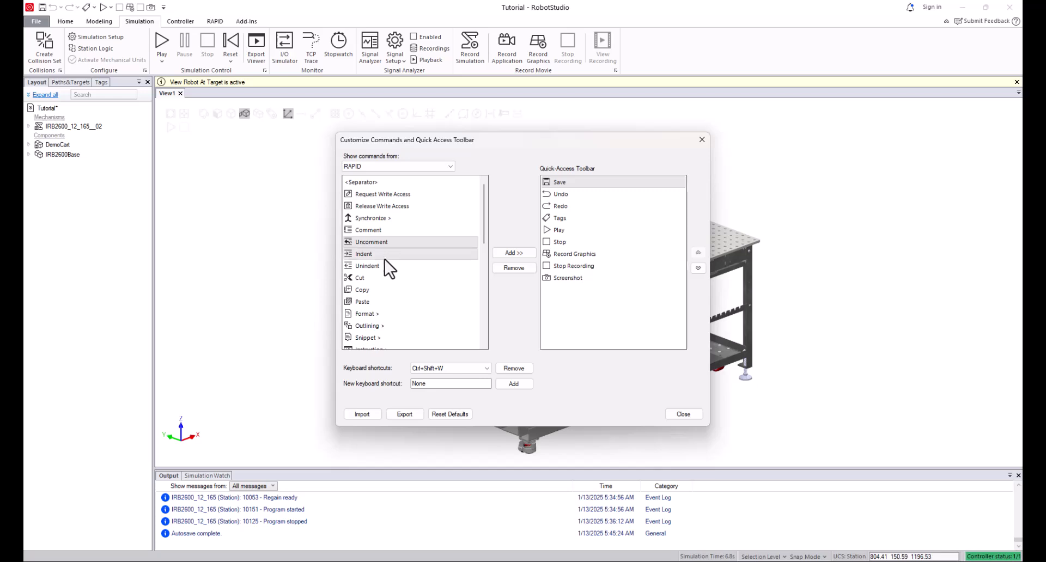
scroll(414, 318, down, 10)
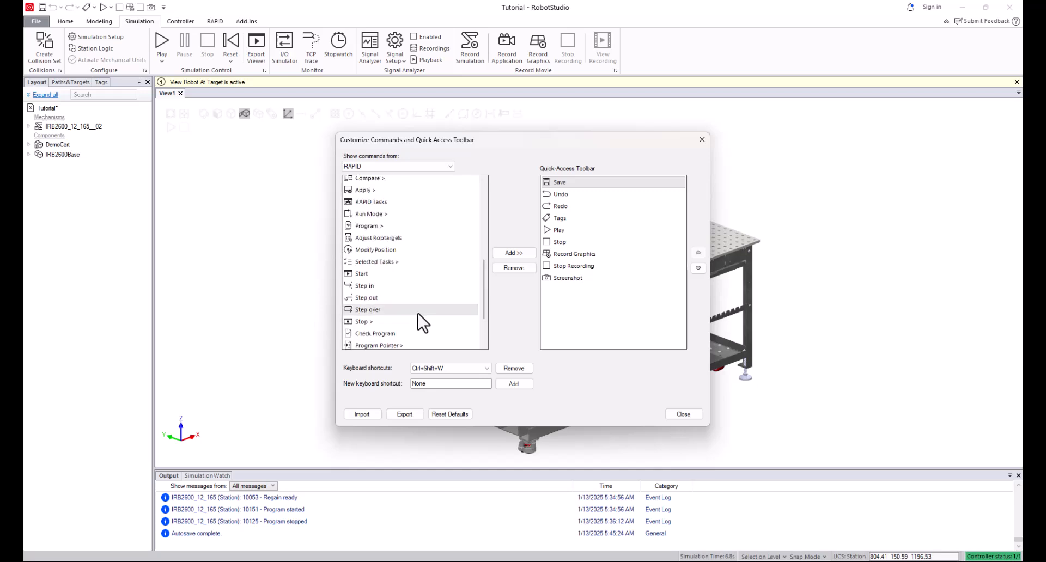
scroll(429, 290, up, 4)
click(374, 253)
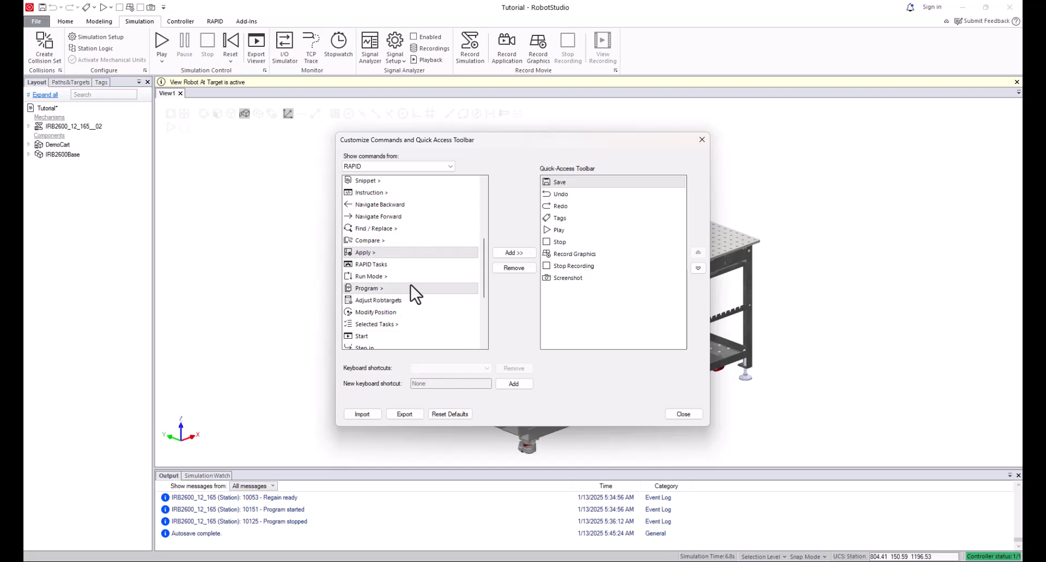
scroll(420, 263, up, 2)
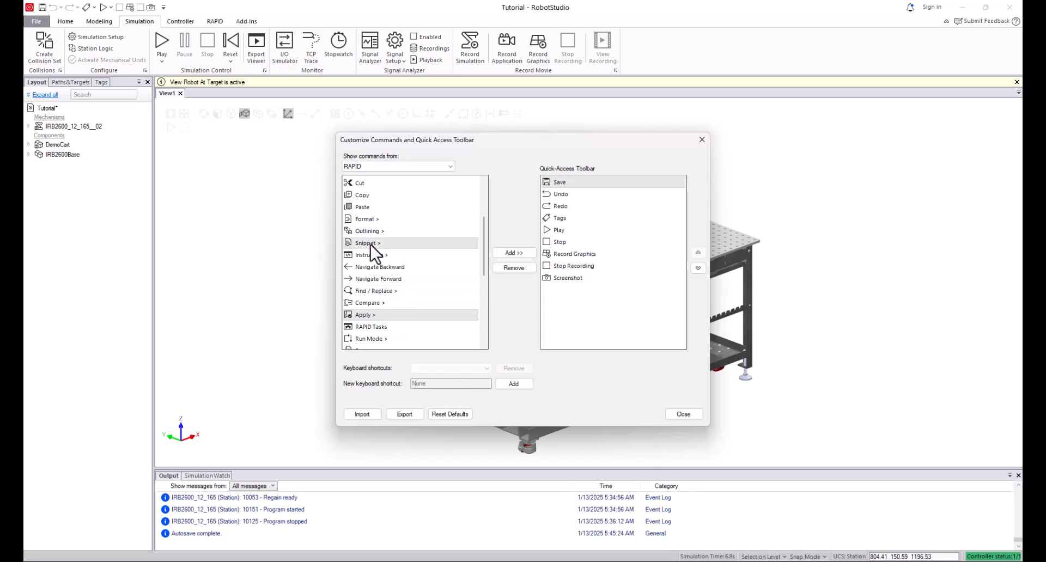
click(686, 415)
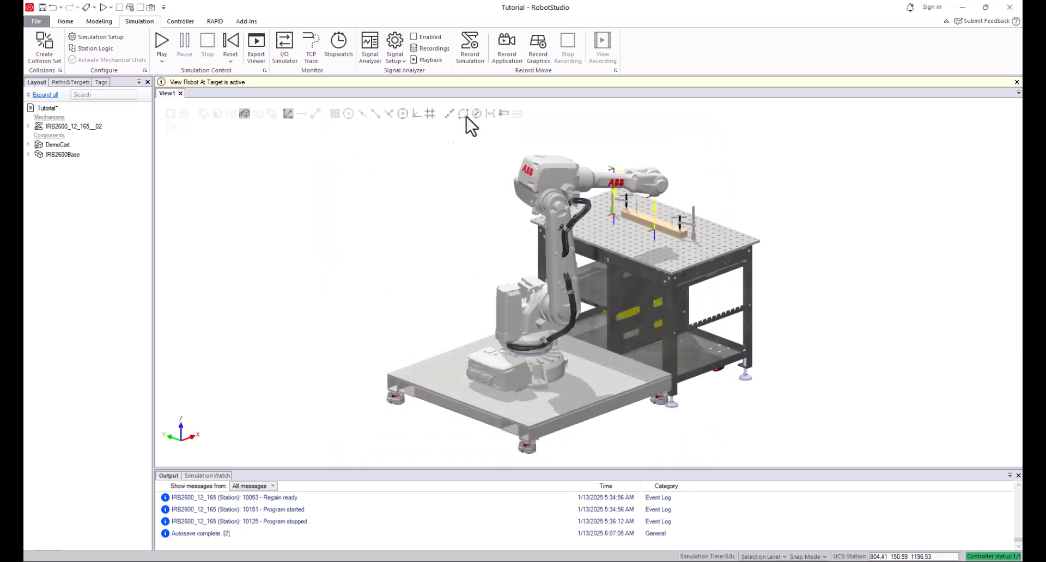
Reset the window layout to the default layout and maximize the application window again.
click(165, 6)
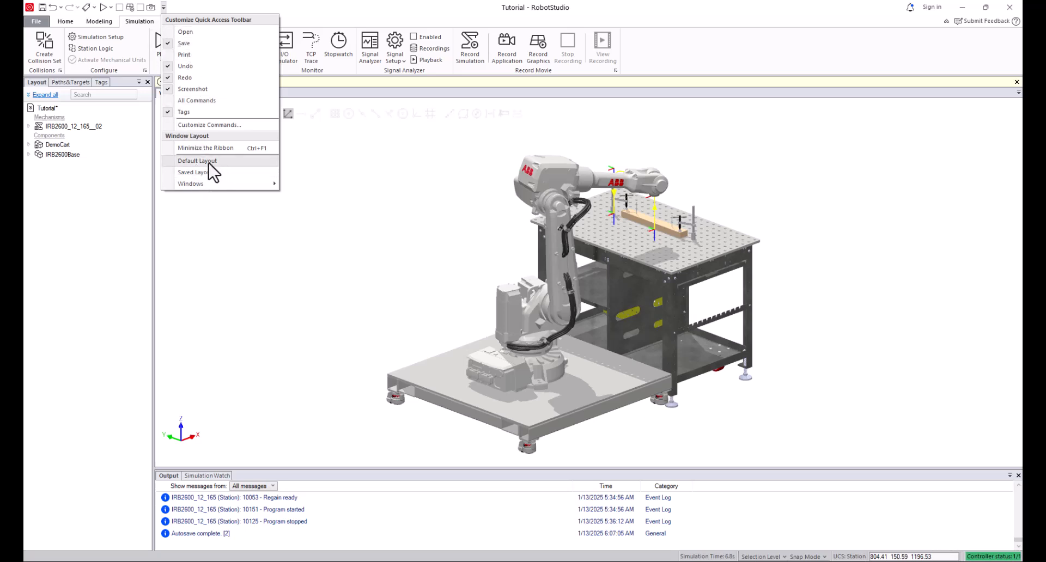
click(192, 162)
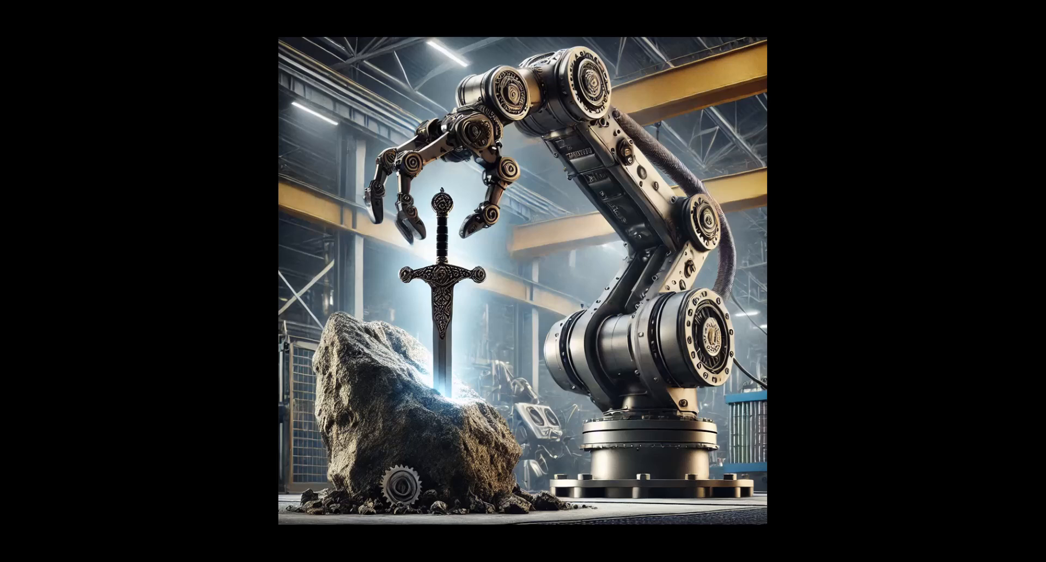
drag(442, 34, 519, 53)
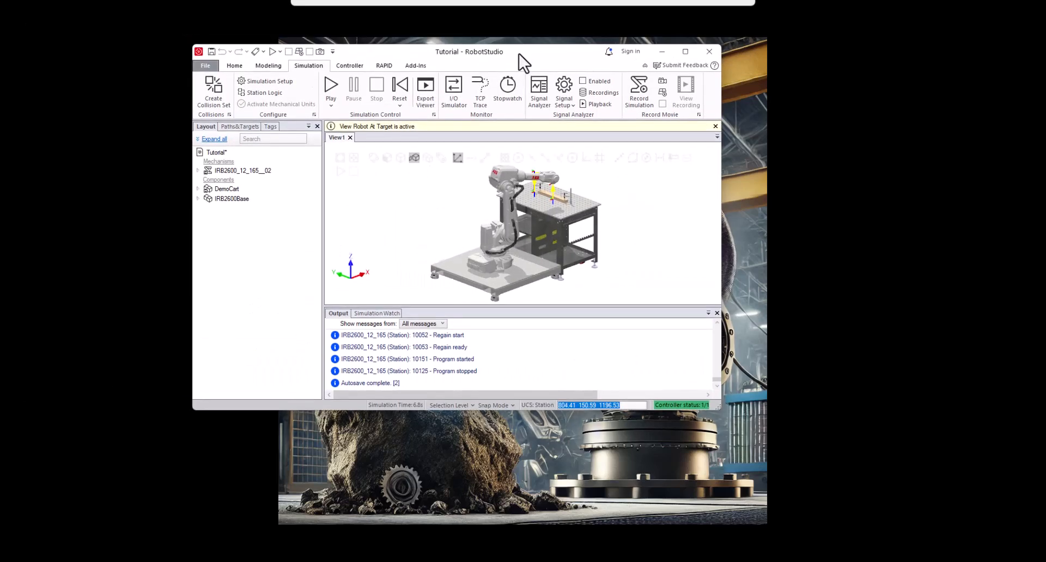
double_click(548, 54)
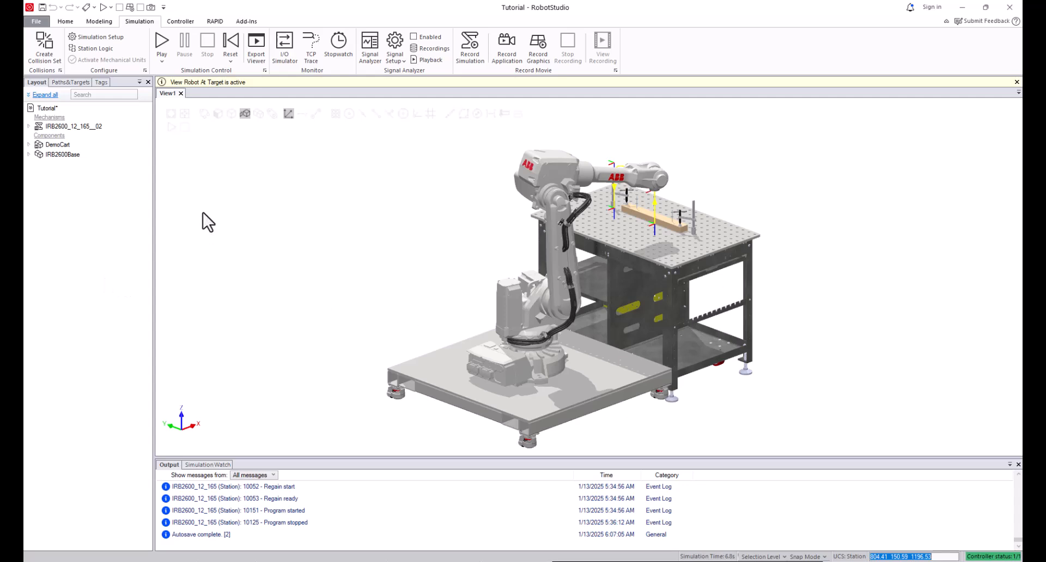
View which windows can be shown or hidden in the window layout, leaving the selection as it is.
click(163, 7)
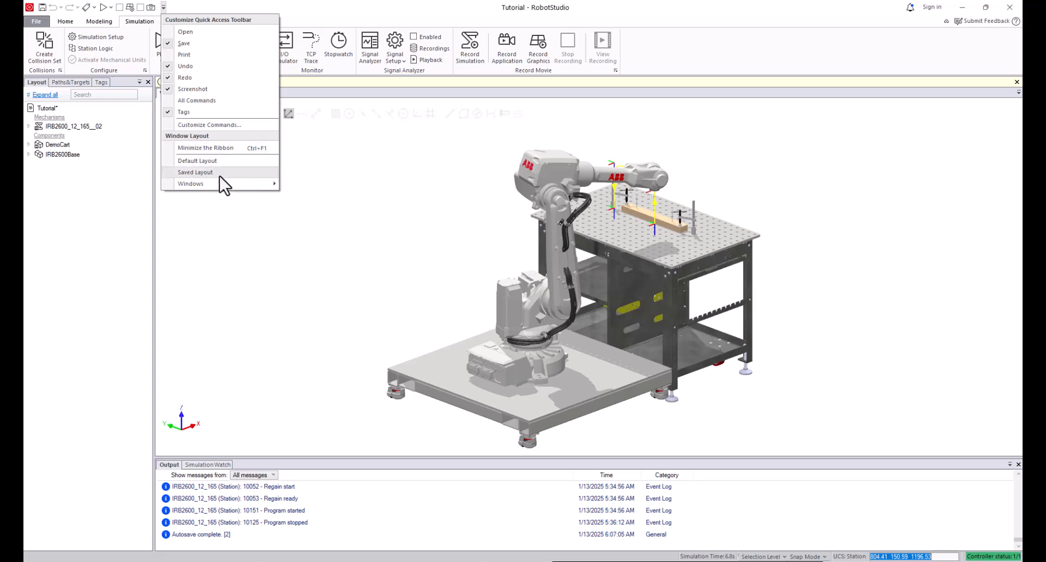
mouse_move(223, 185)
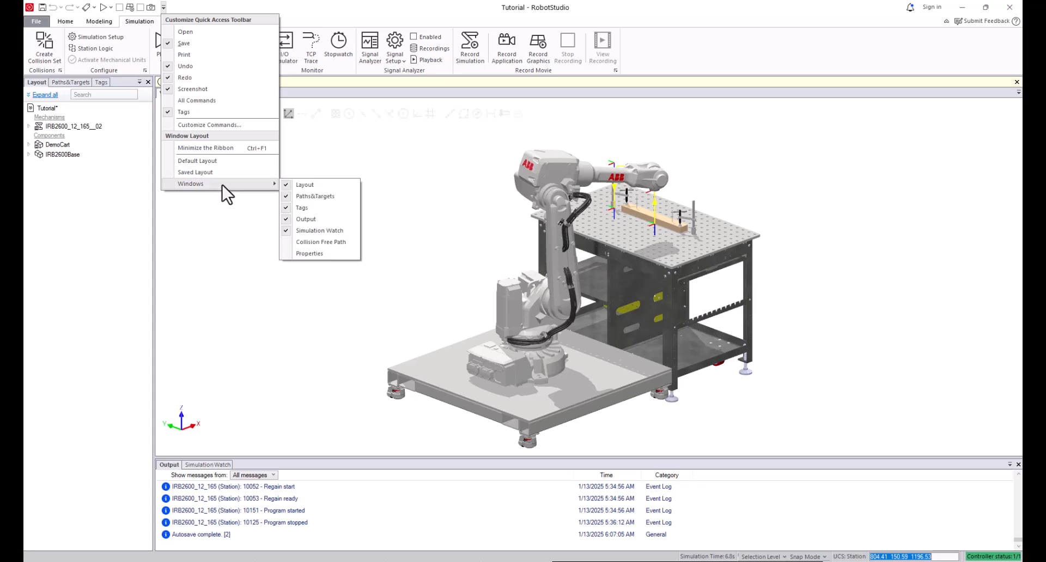
click(210, 251)
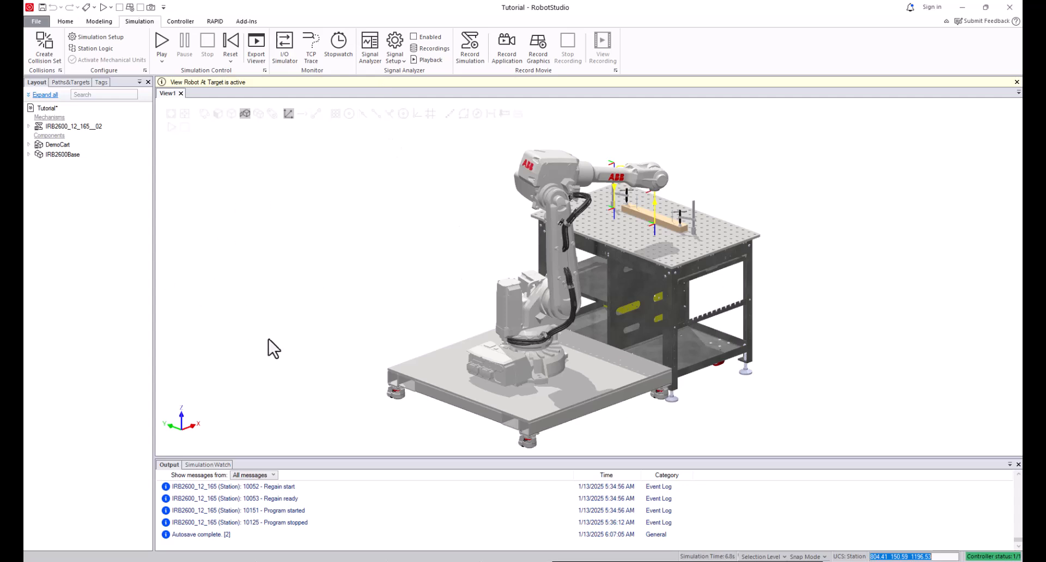
Open the application options, reposition the Options dialog and enlarge it.
click(37, 22)
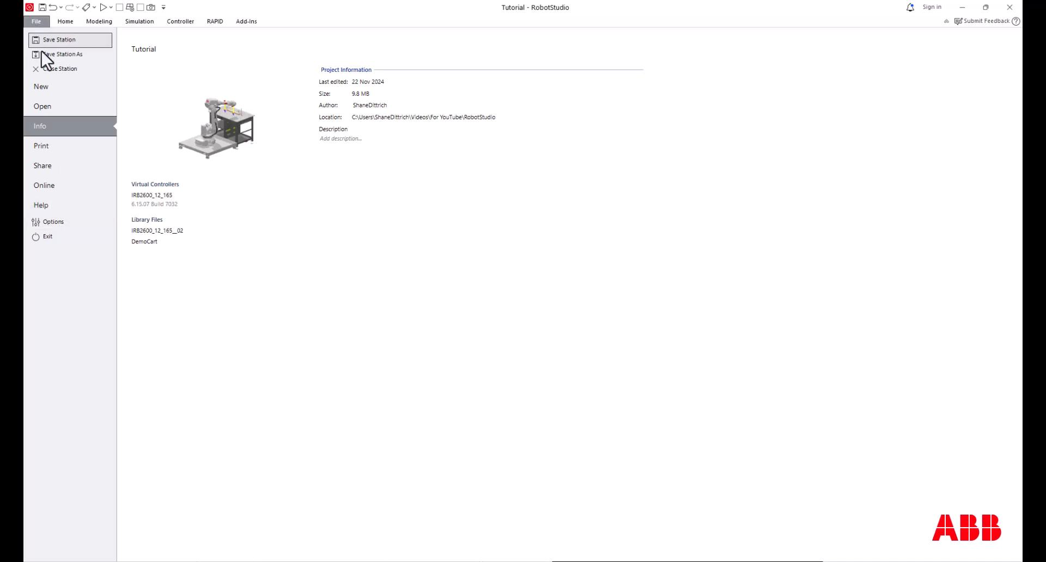
click(55, 221)
drag(520, 139, 370, 133)
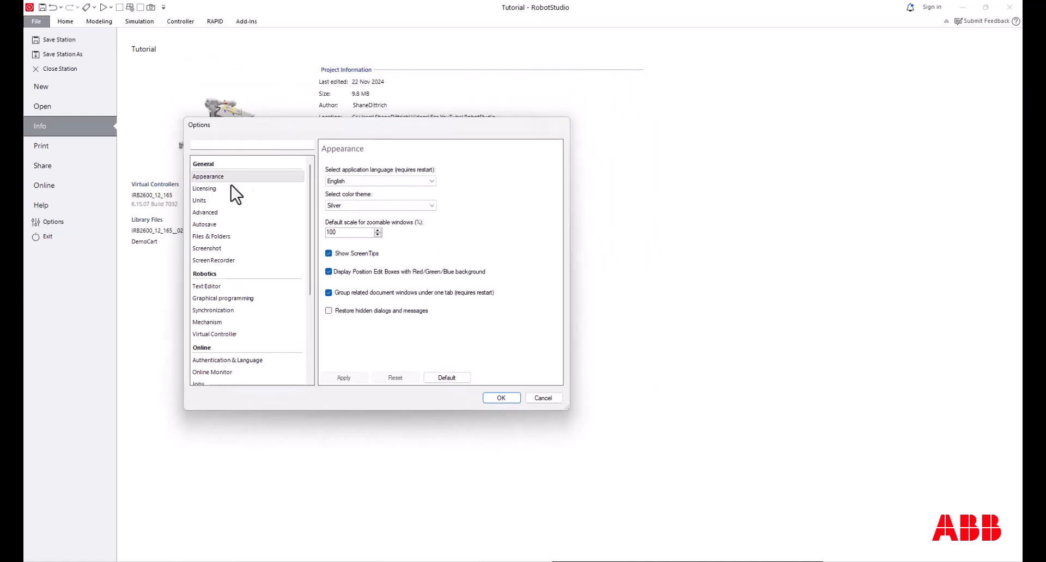
drag(570, 412, 690, 484)
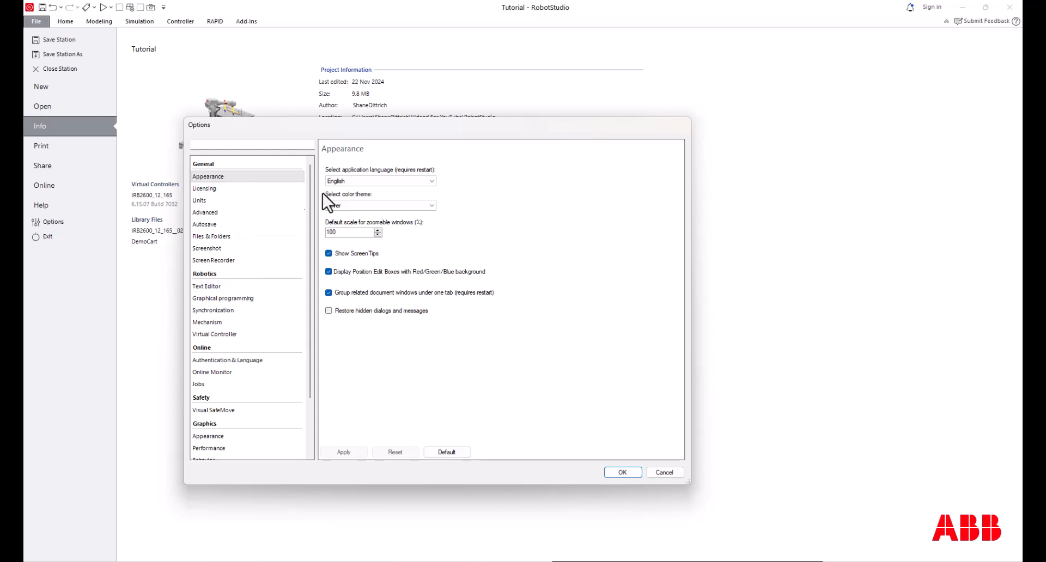
Review the Licensing, Units, Advanced, Autosave, Files & Folders, Screenshot, Screen Recorder and Text Editor option pages.
click(209, 188)
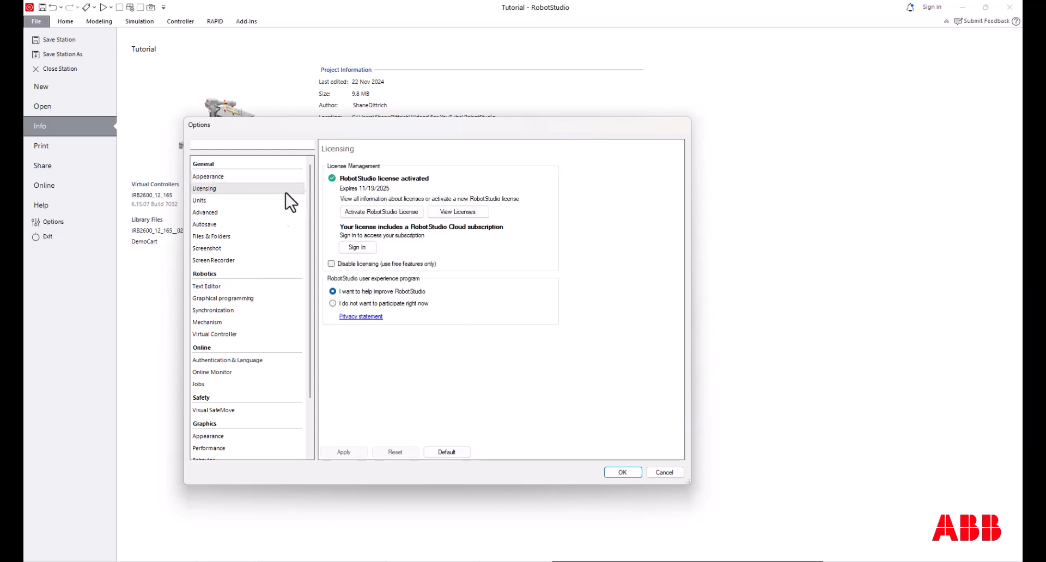
click(214, 202)
click(229, 214)
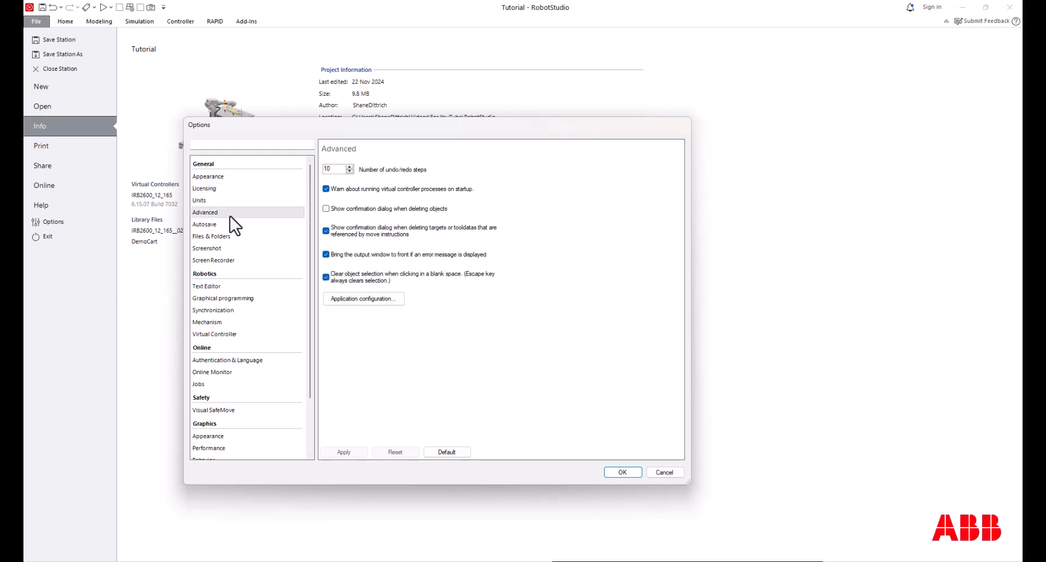
click(245, 235)
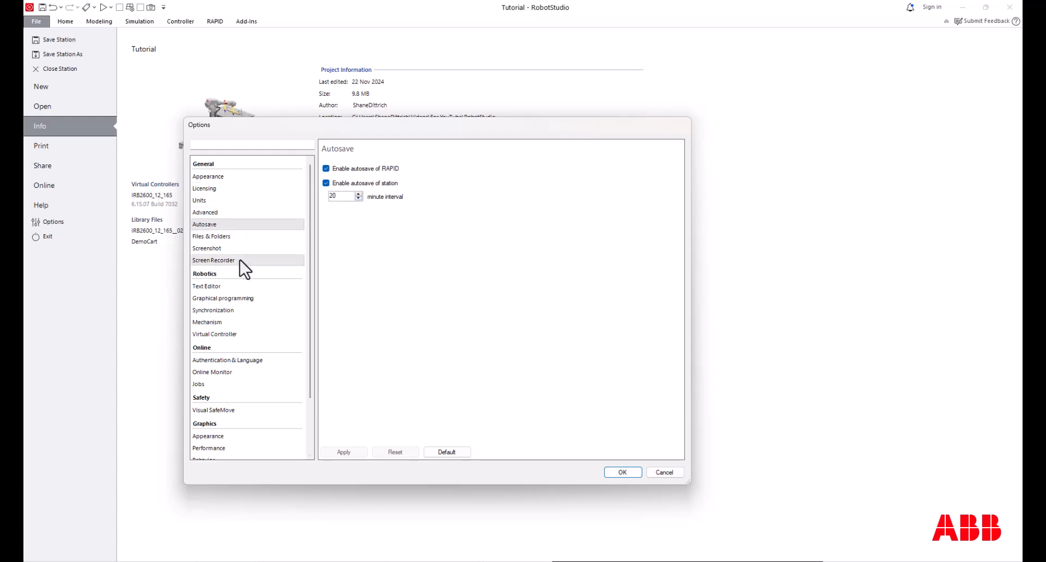
click(243, 237)
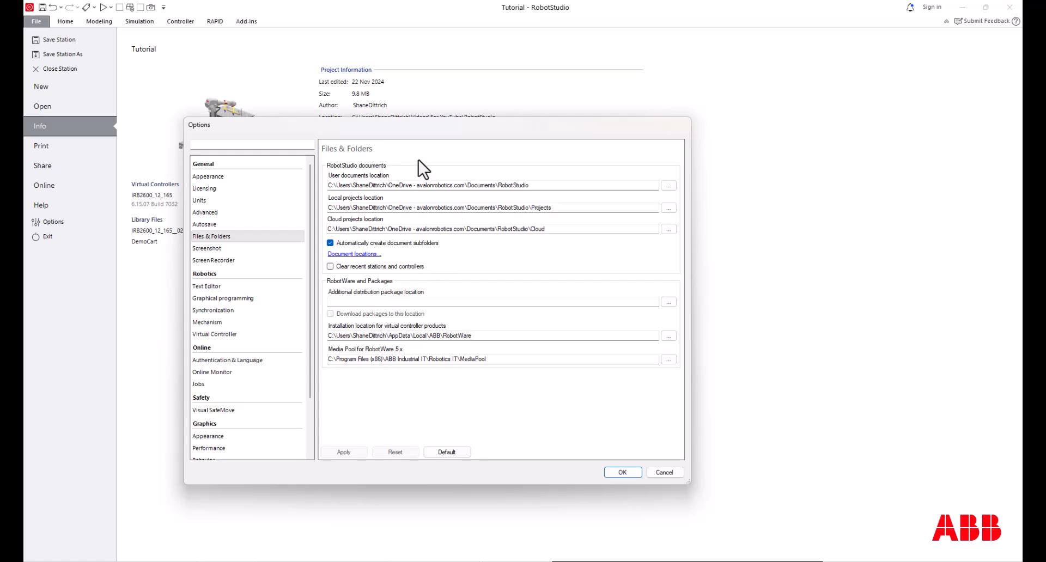
click(222, 249)
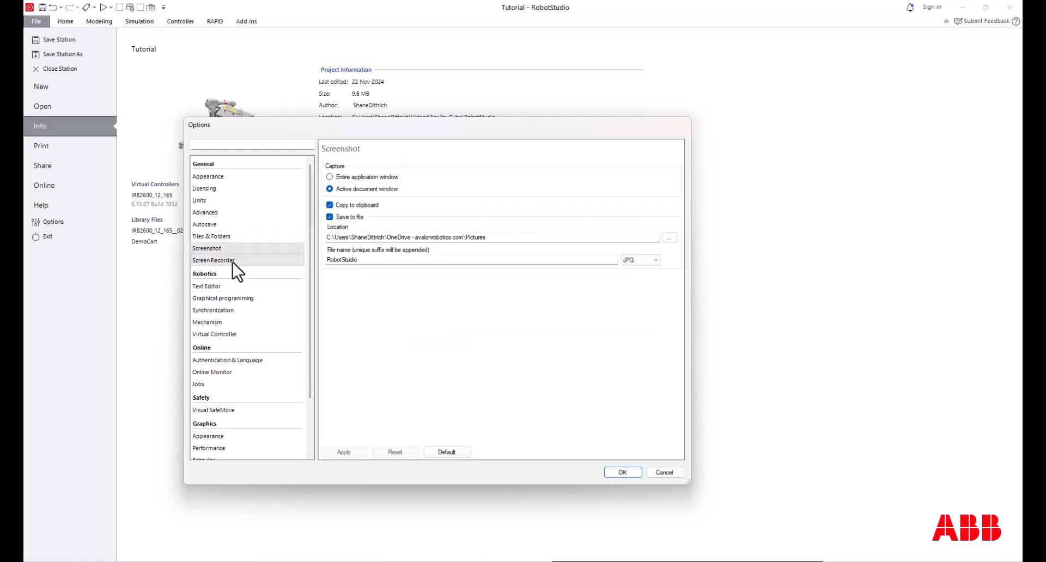
click(233, 262)
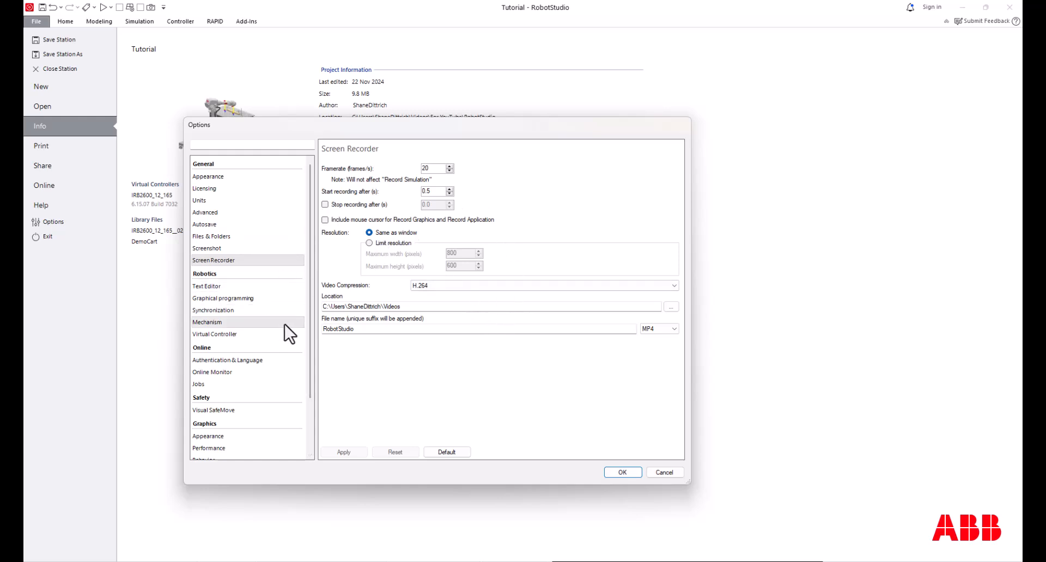
scroll(276, 335, down, 2)
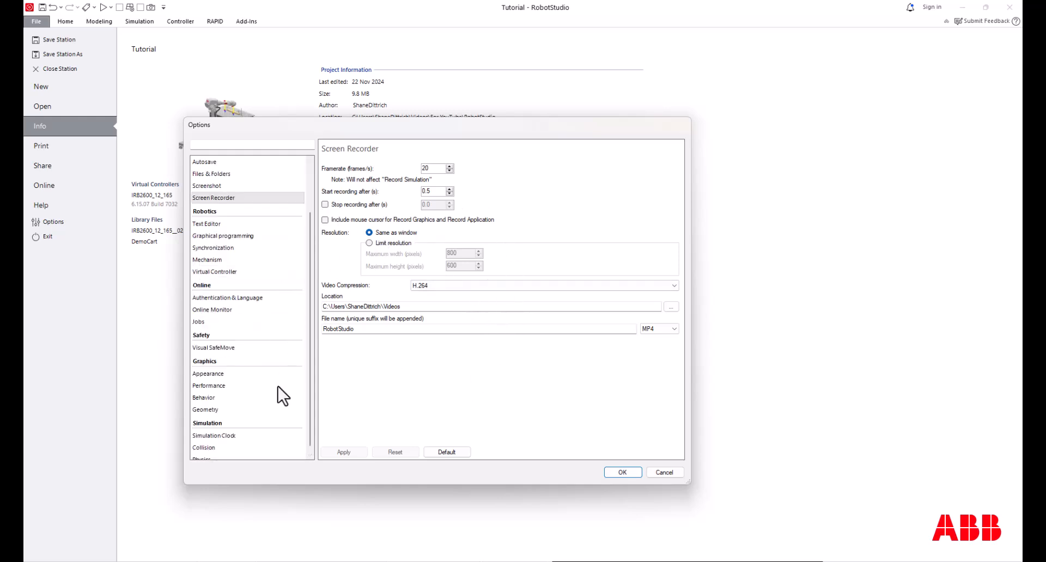
click(207, 225)
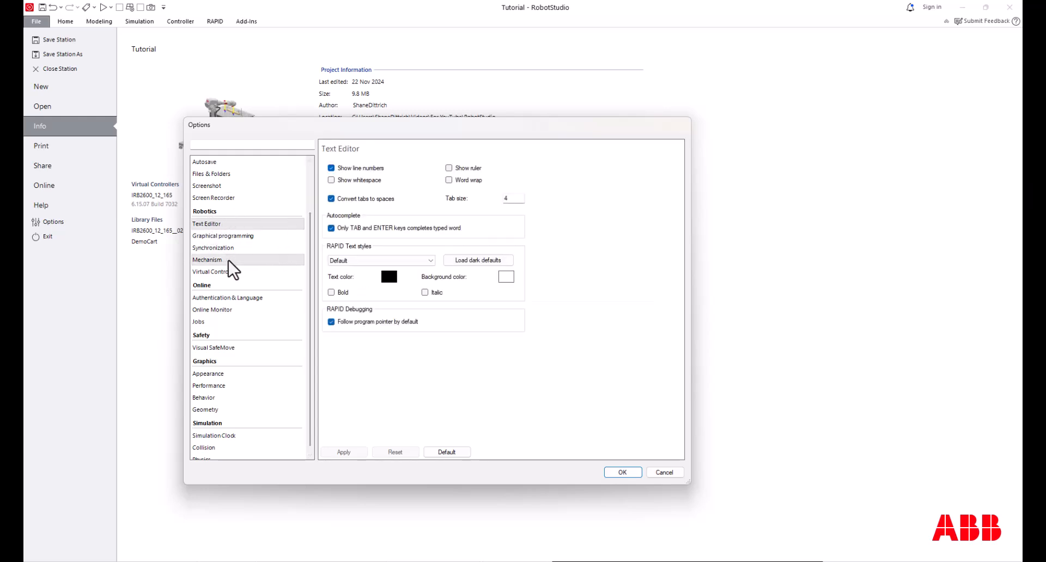
In the graphics Behavior options, check the buttons assigned to the Rotate and Pan navigation activities.
scroll(272, 362, down, 1)
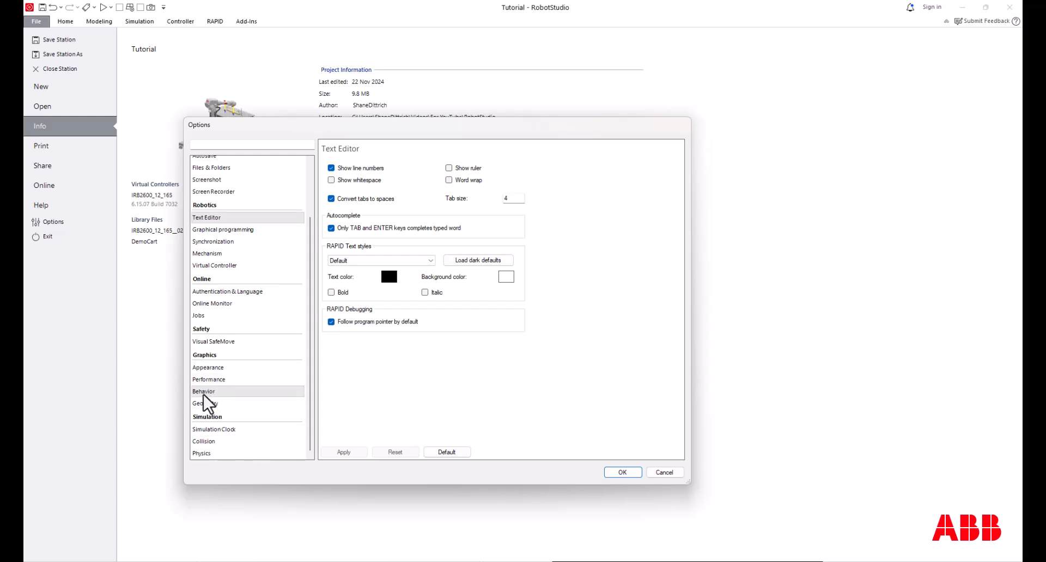
click(219, 393)
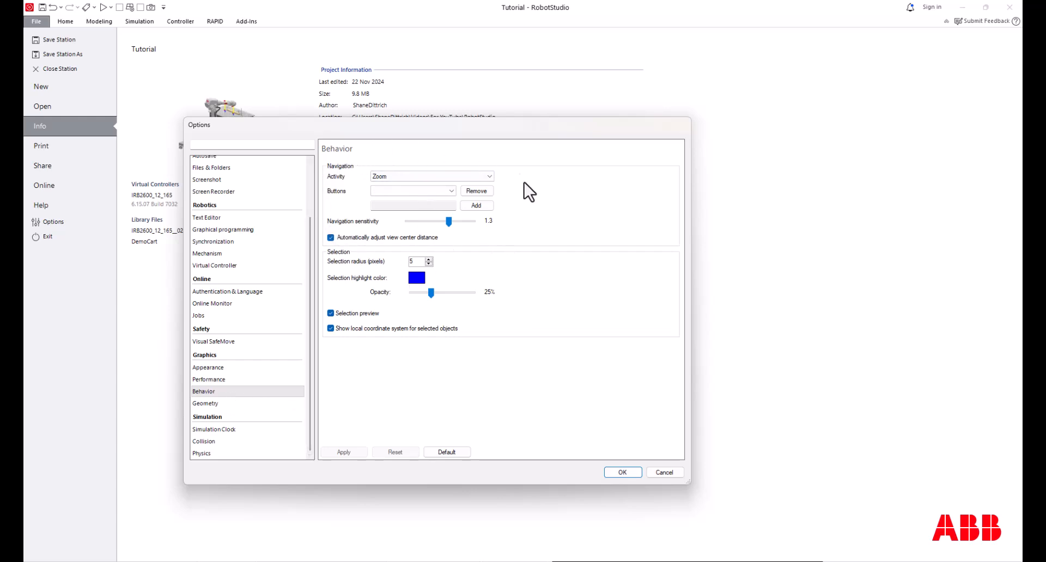
click(442, 176)
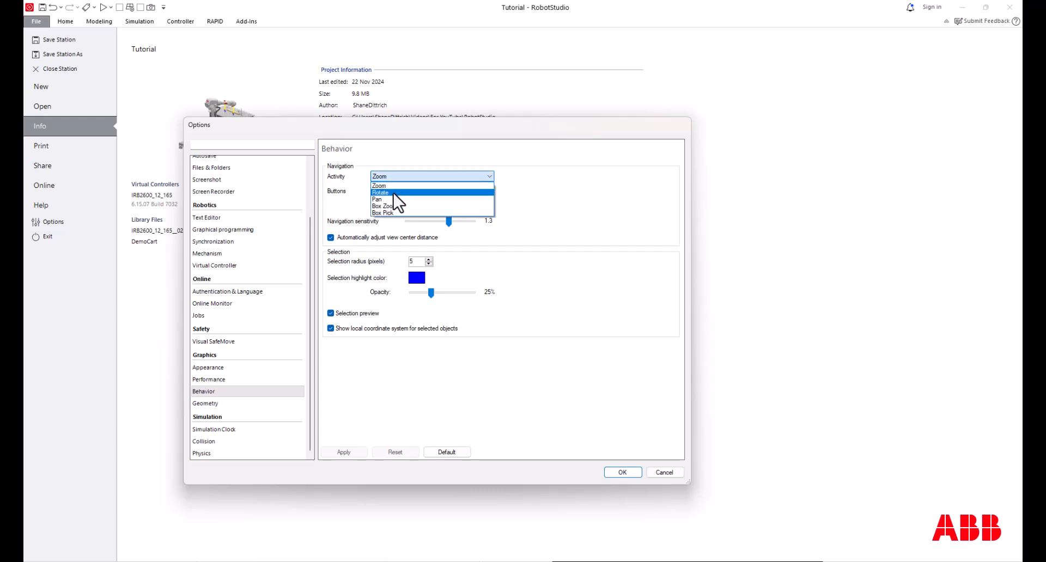
click(394, 193)
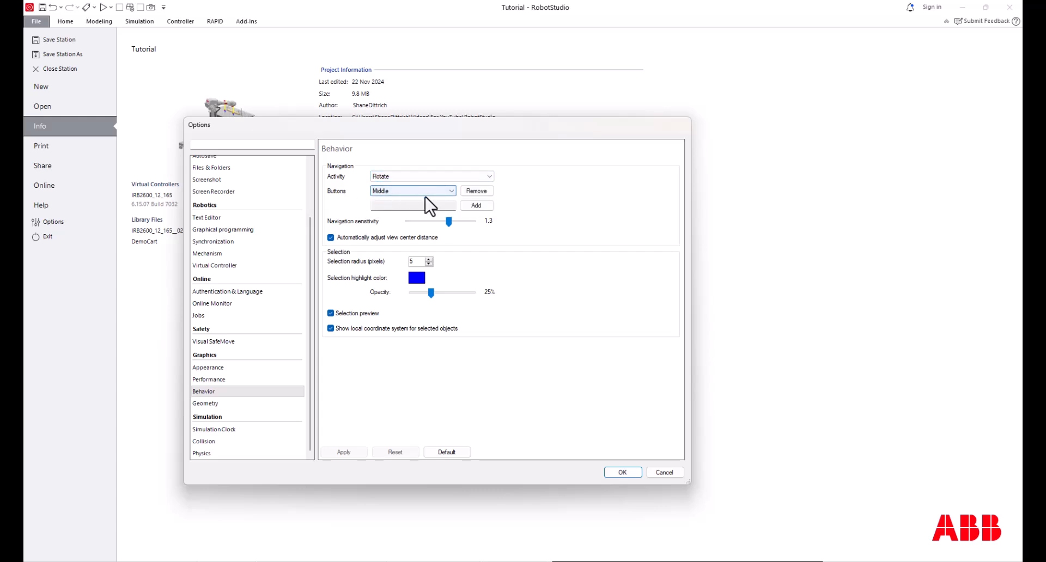
click(425, 178)
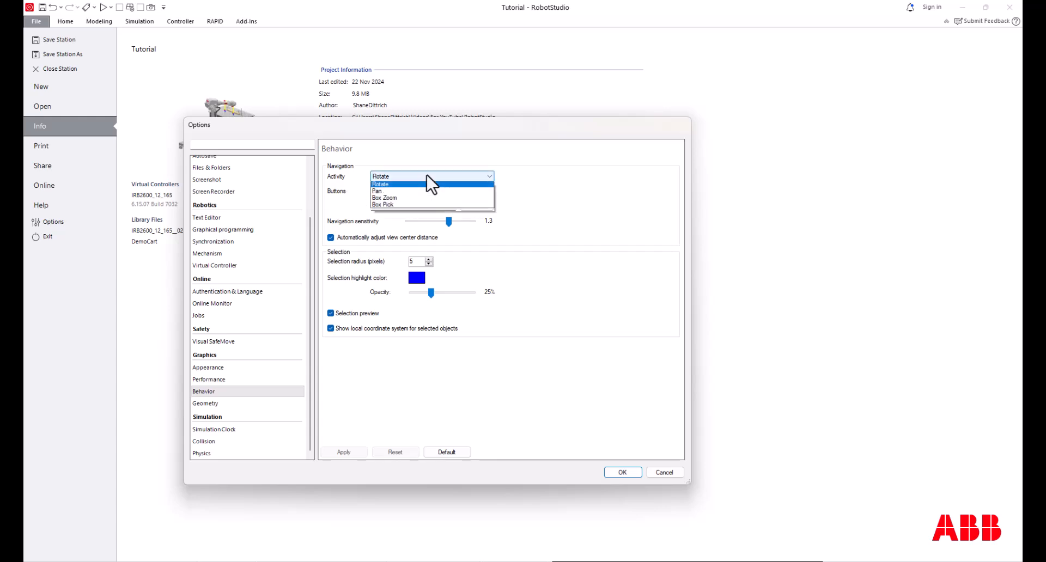
click(390, 199)
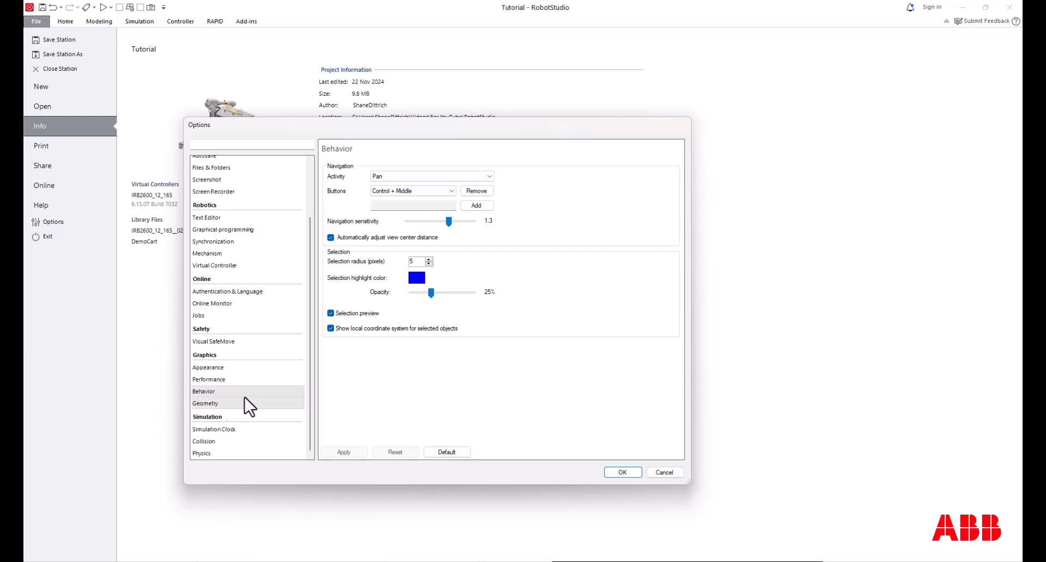
Review the graphics Appearance and Simulation Clock options, try the As fast as possible setting, and cancel the options.
click(217, 368)
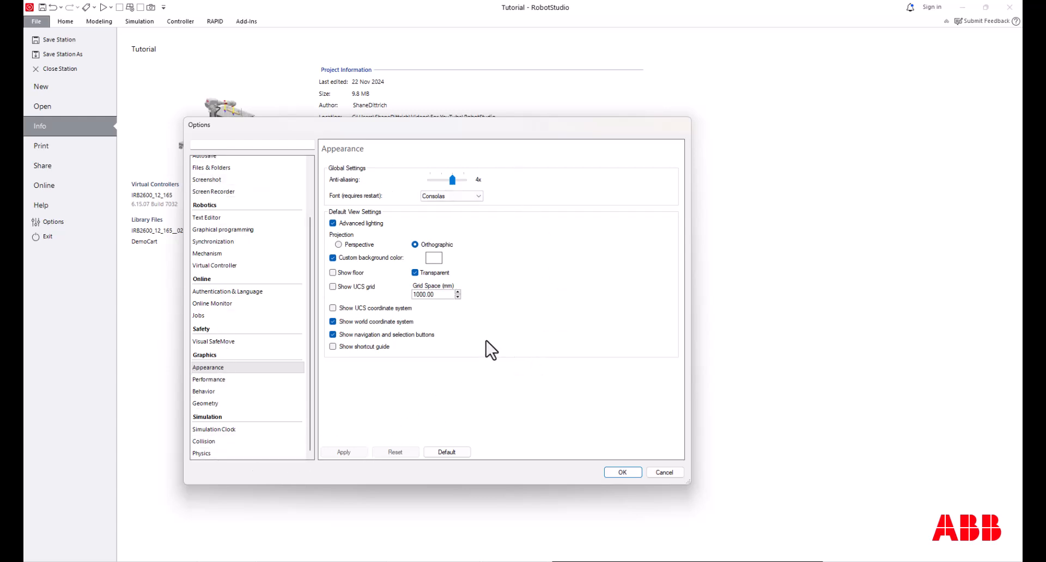
click(225, 430)
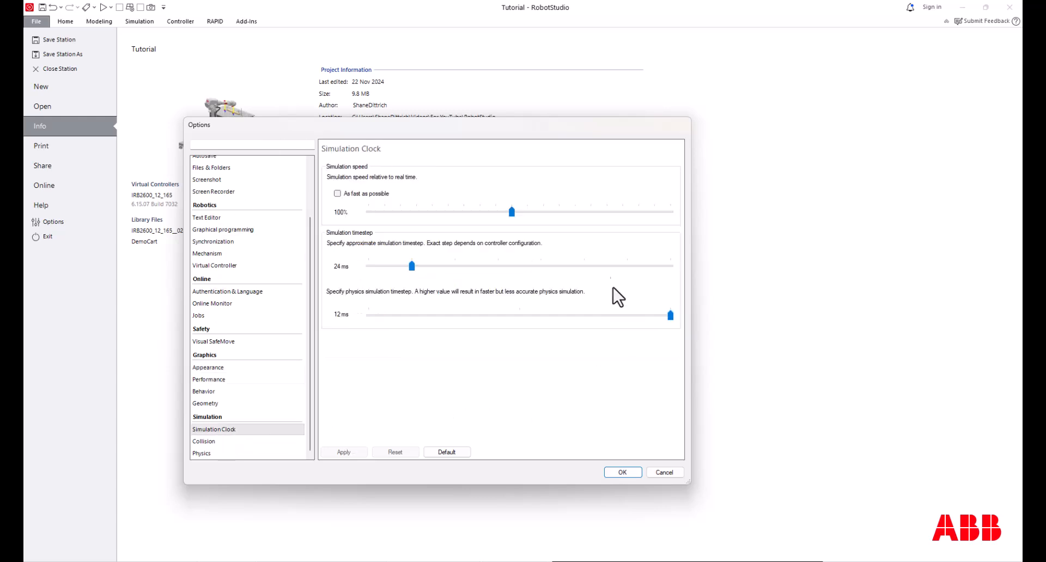
click(338, 194)
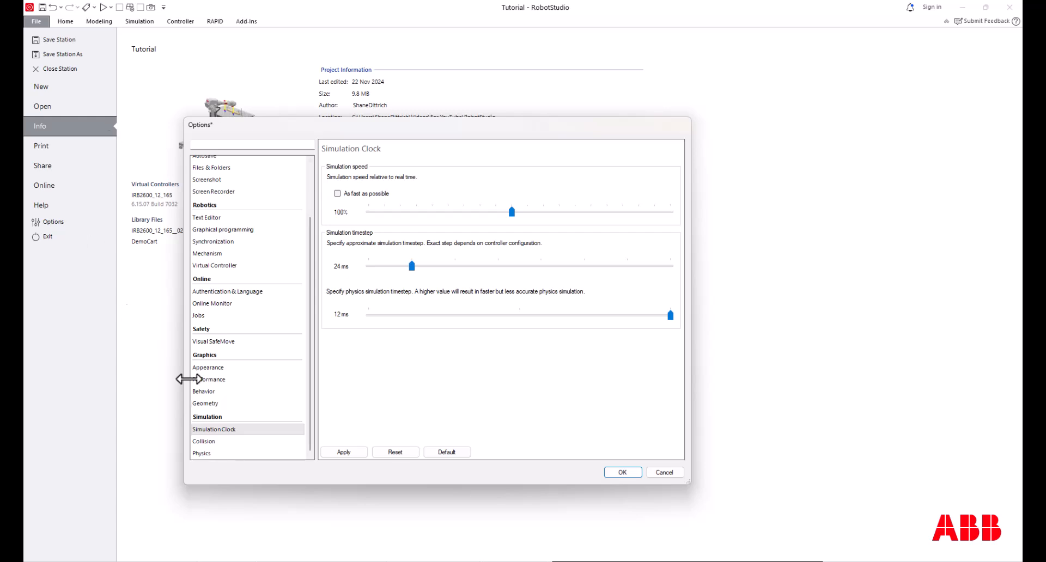
click(665, 472)
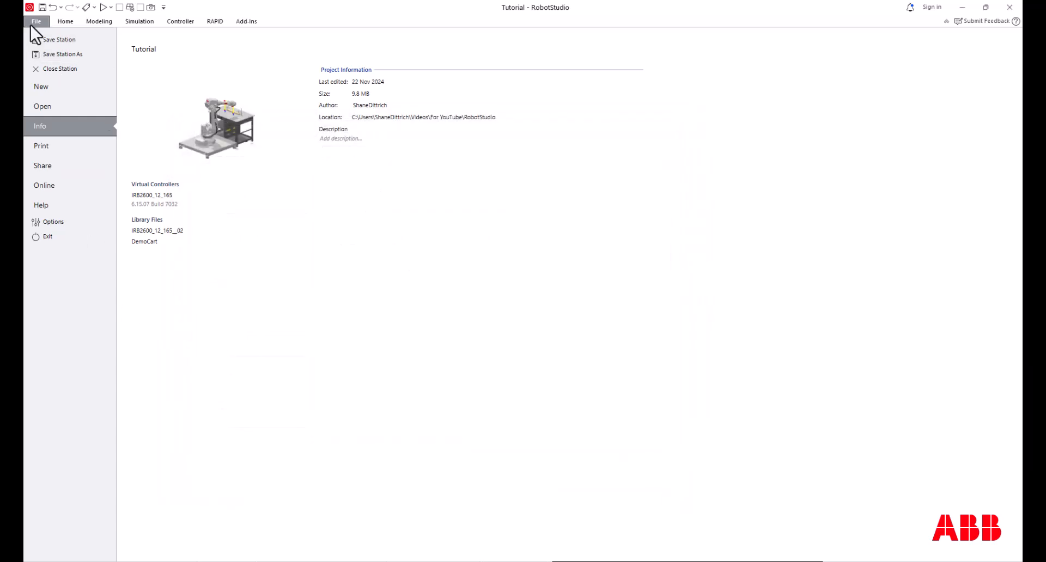
Review the File, Home, Modeling, Simulation, Controller and RAPID command sets, and return to the Home commands.
click(35, 23)
click(36, 22)
click(44, 26)
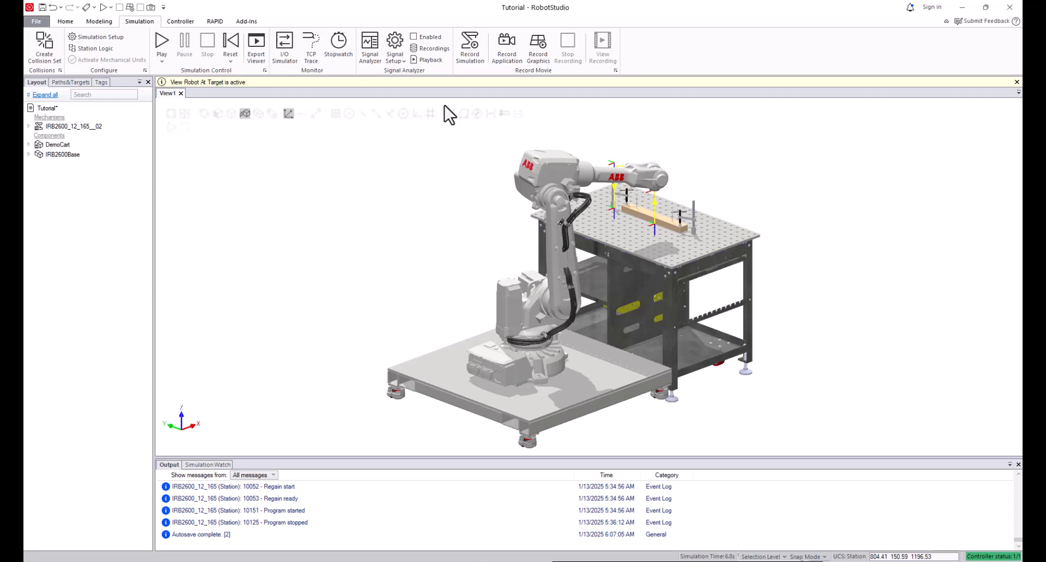
click(66, 22)
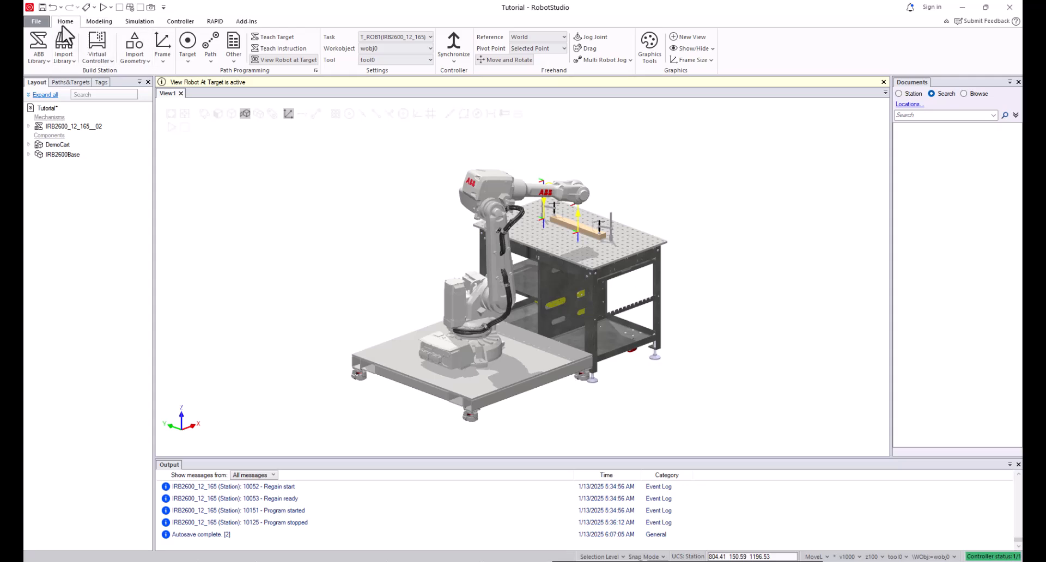
click(98, 22)
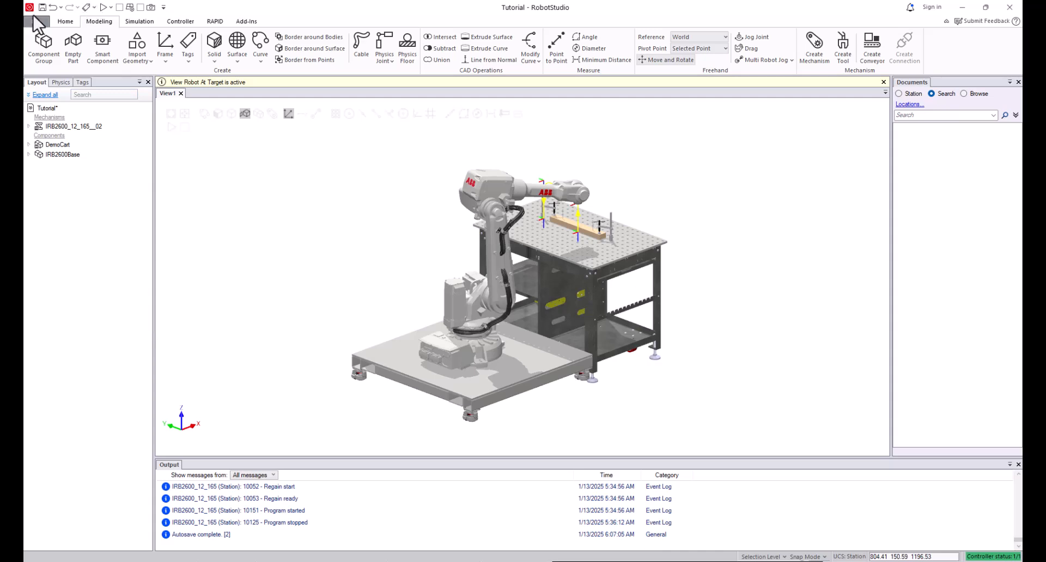
click(150, 22)
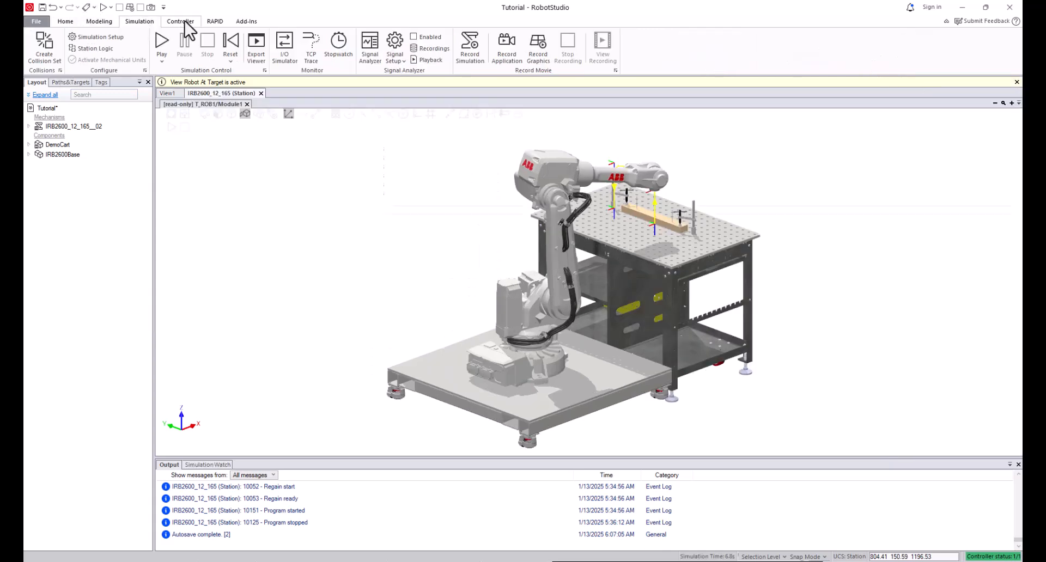
click(184, 22)
click(138, 23)
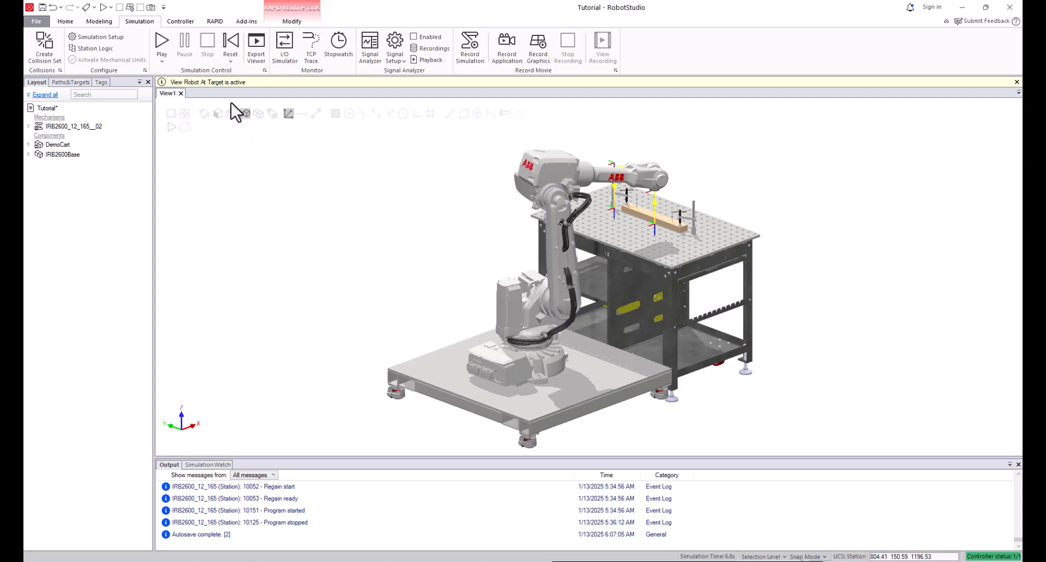
click(180, 21)
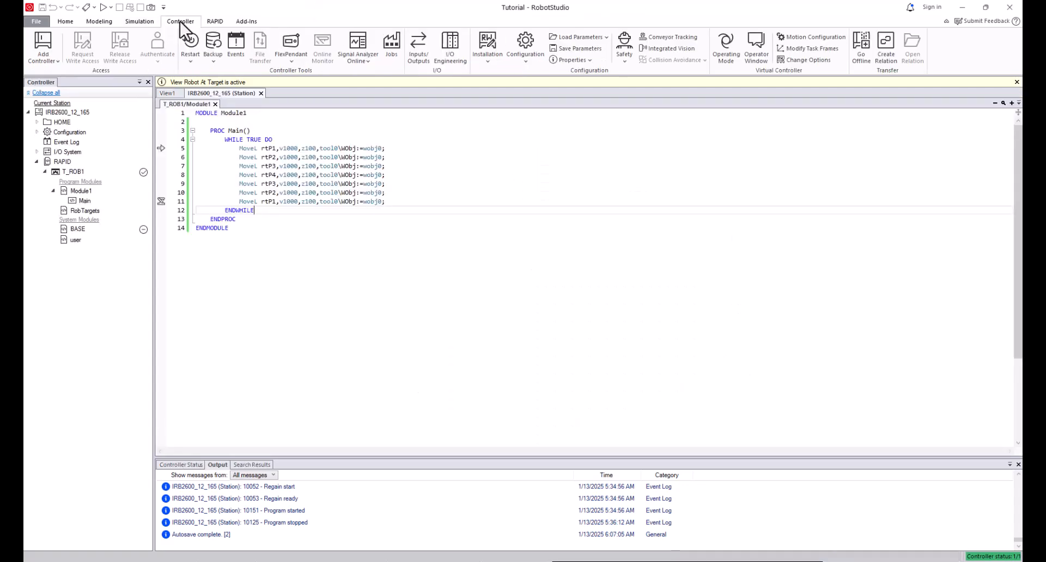
click(218, 22)
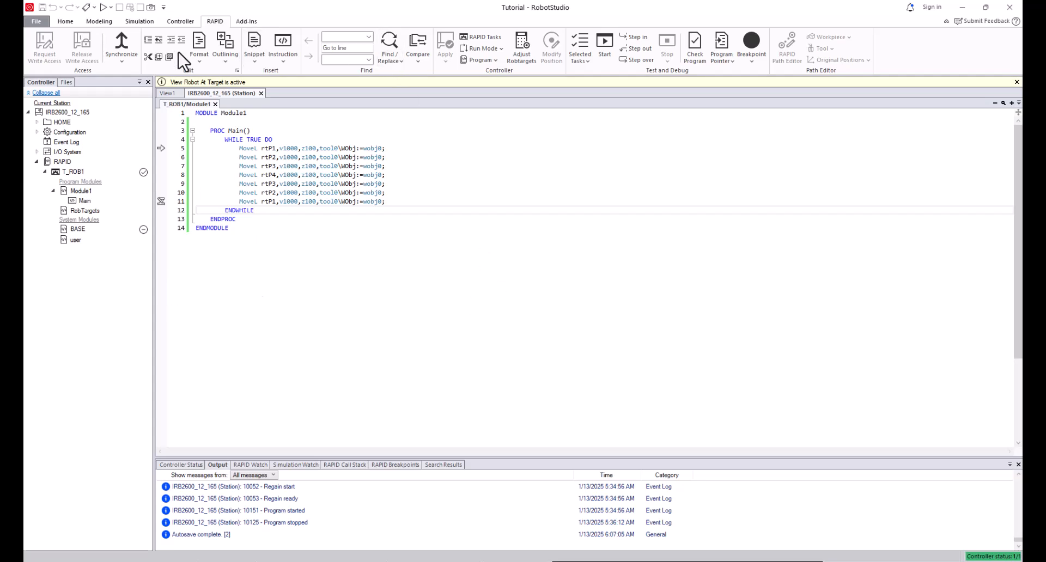
click(145, 22)
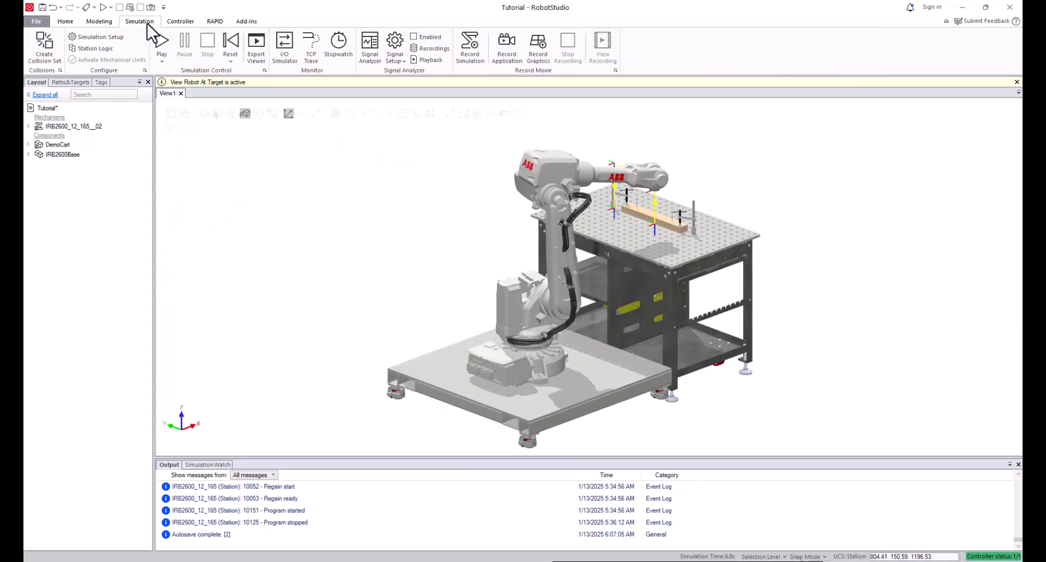
click(25, 22)
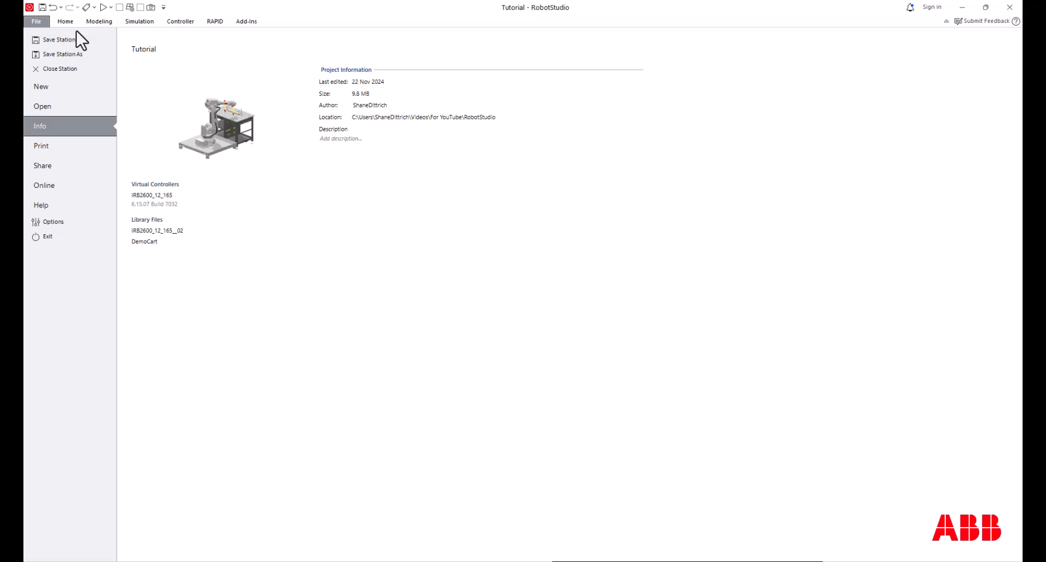
click(64, 20)
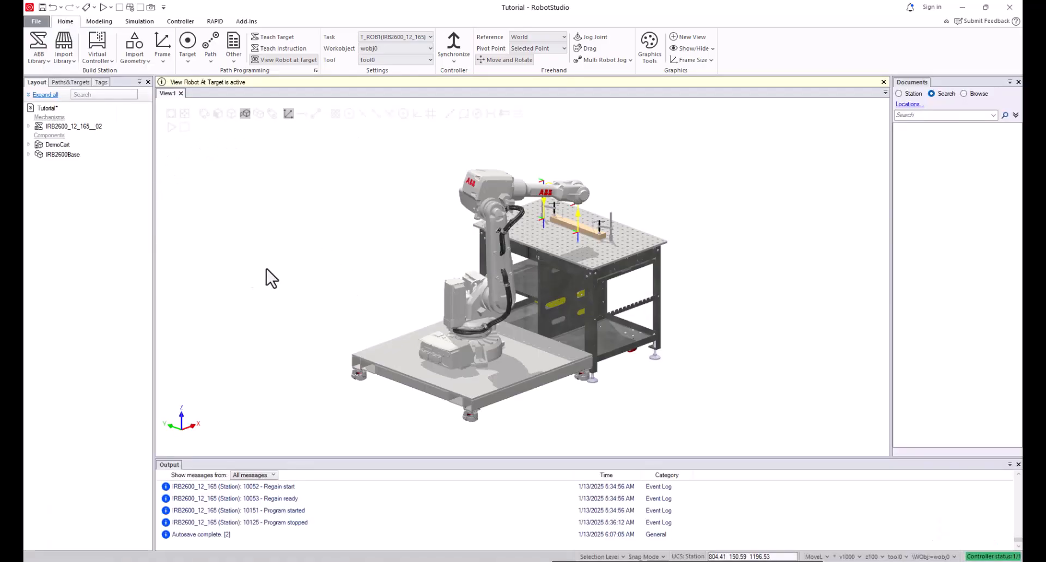
Set the view projection to Perspective and inspect the station from the front.
right_click(265, 210)
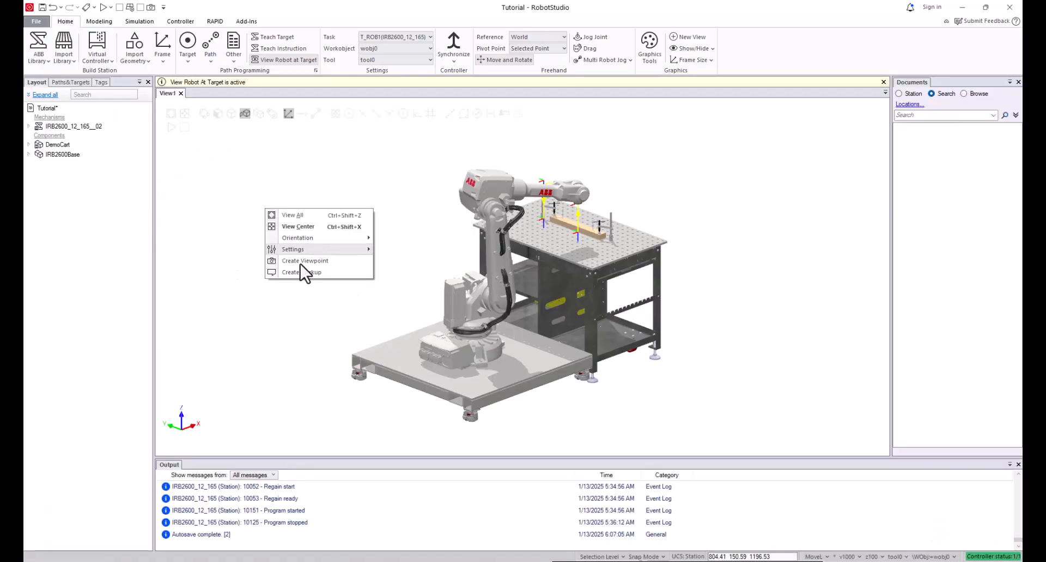
mouse_move(305, 249)
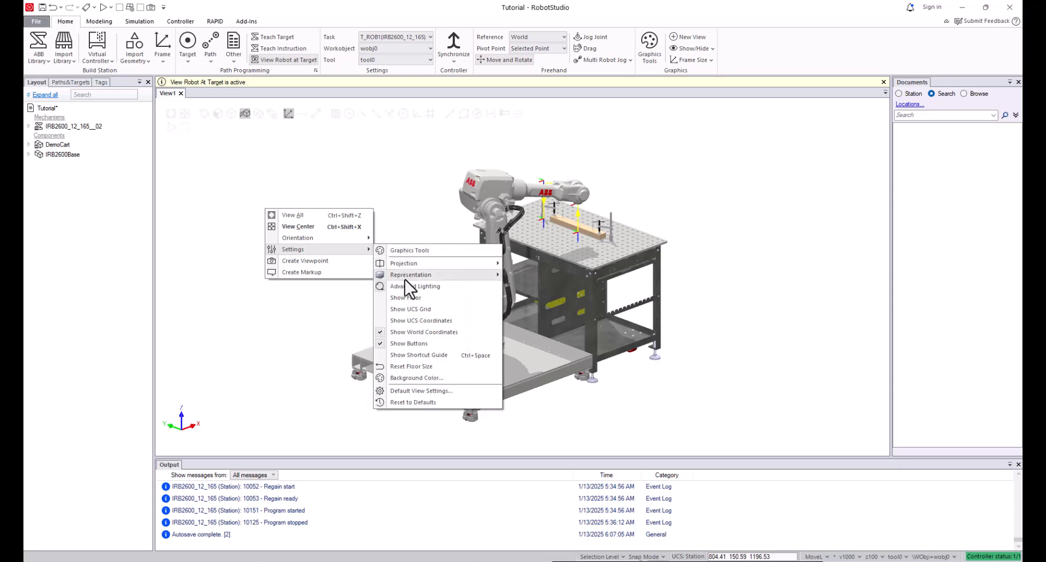
mouse_move(429, 263)
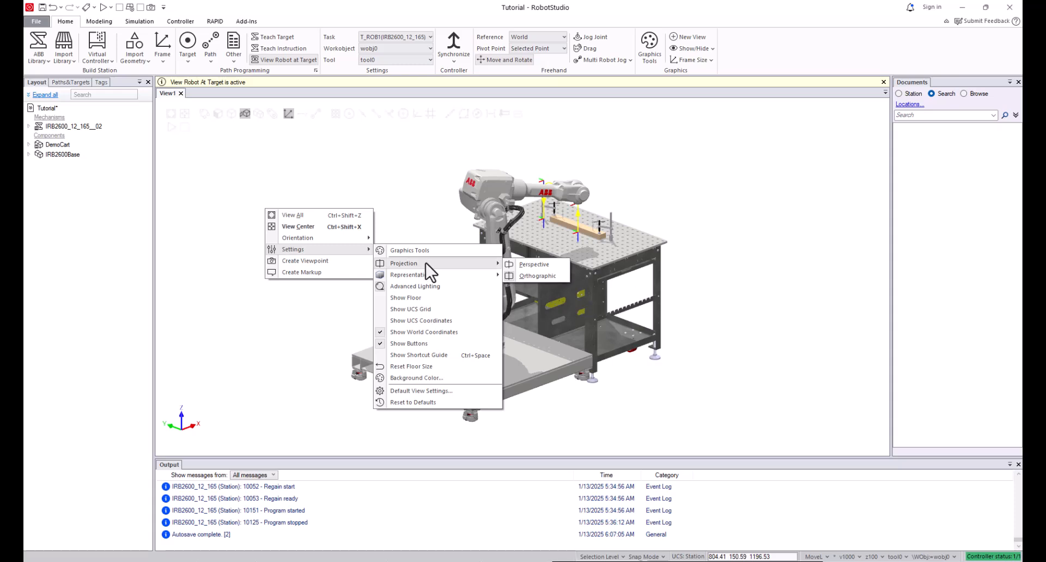
click(531, 263)
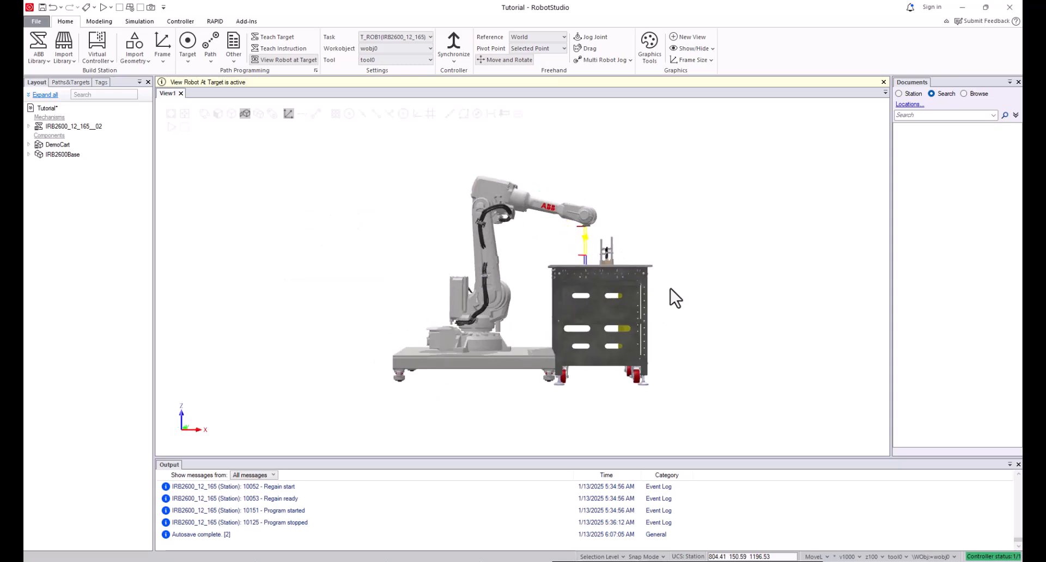
scroll(516, 353, up, 5)
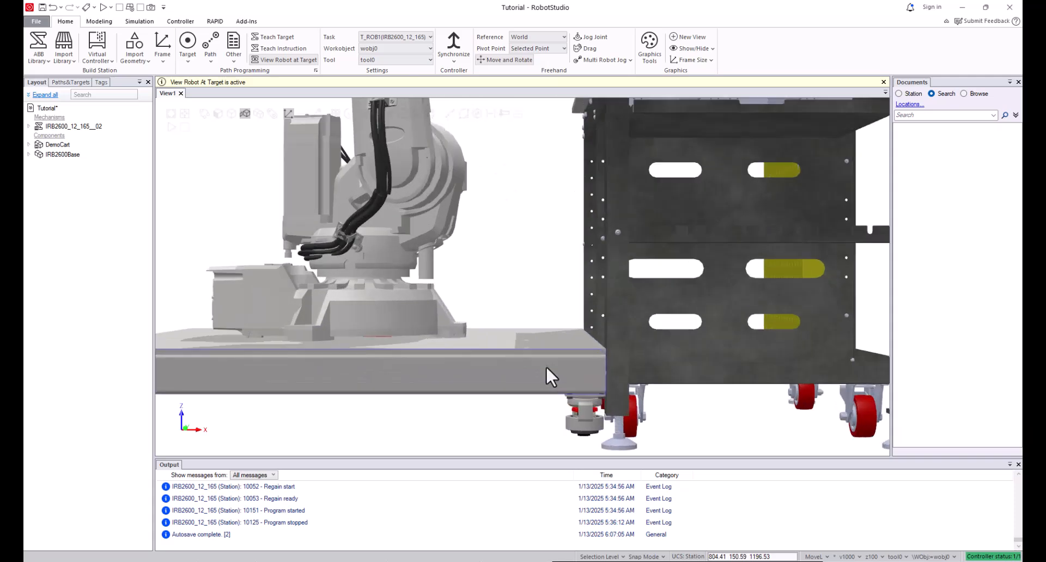
scroll(510, 352, up, 1)
scroll(507, 327, down, 8)
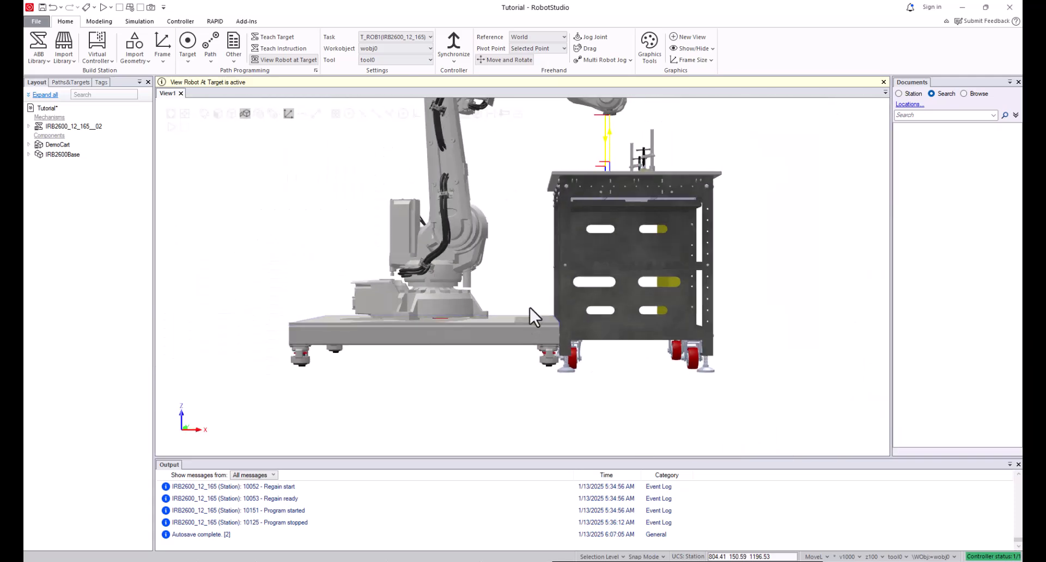
Set the view projection to Orthographic and inspect the robot and cart again.
right_click(273, 200)
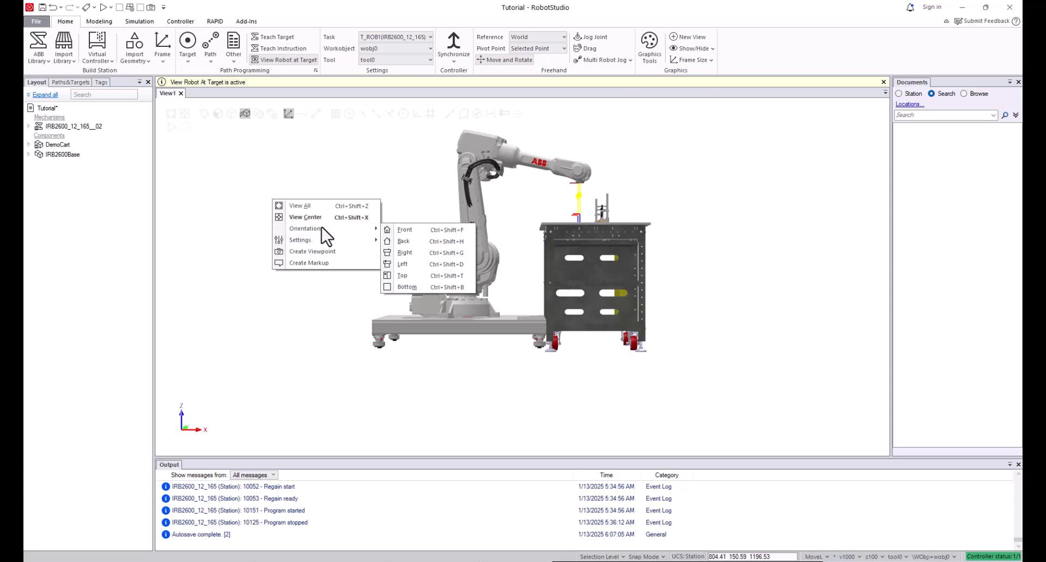
mouse_move(456, 257)
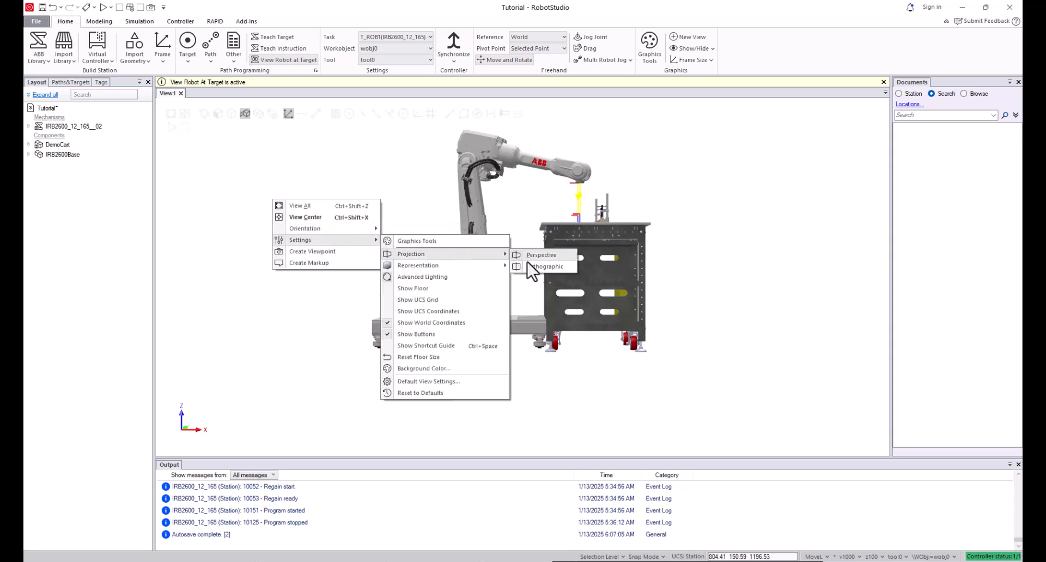
click(547, 266)
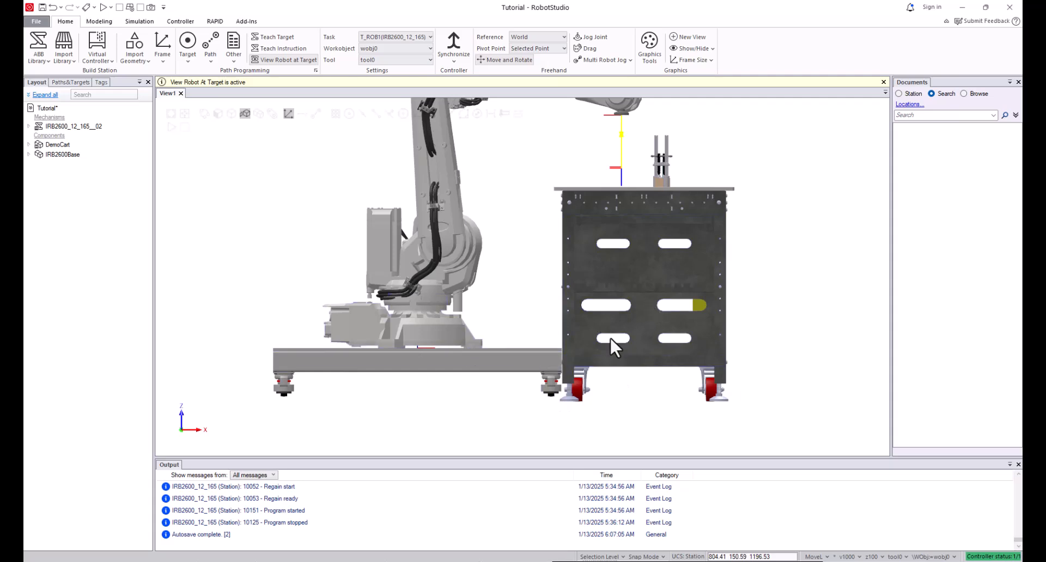
scroll(573, 273, up, 5)
scroll(557, 278, down, 6)
Set the view representation to Both, so surfaces and wireframe edges are drawn together.
right_click(277, 210)
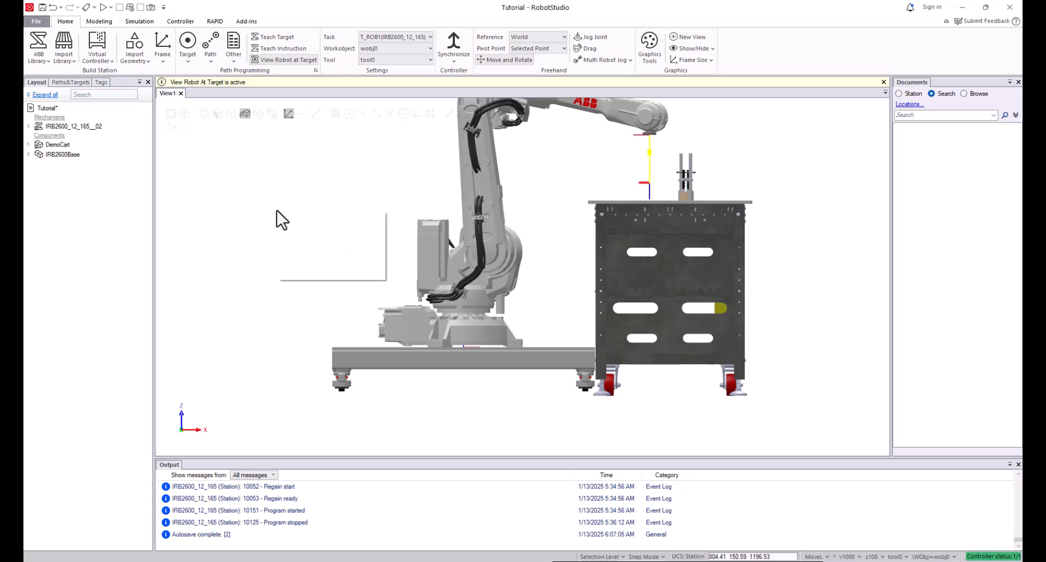
mouse_move(315, 250)
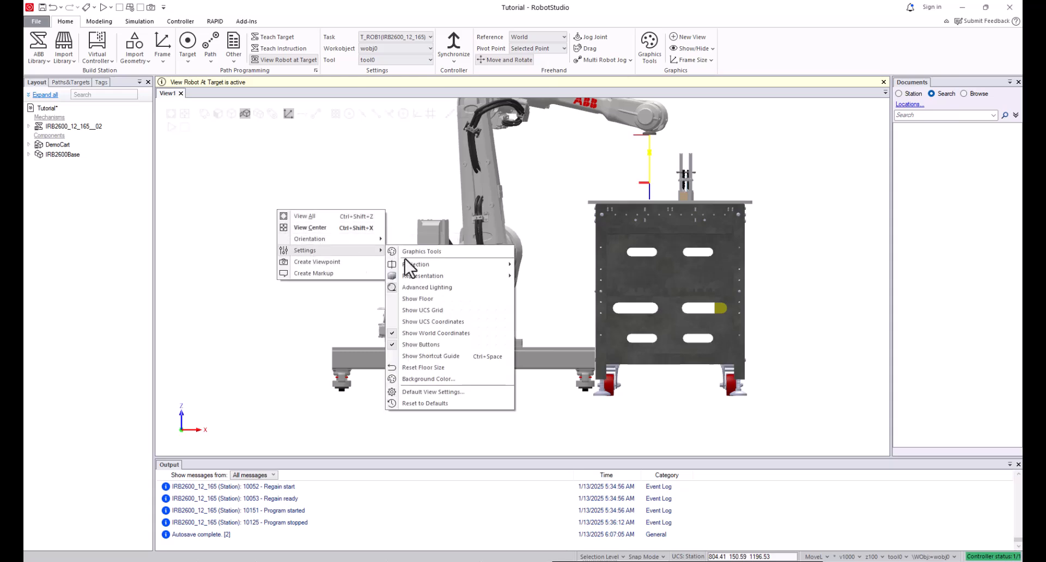
mouse_move(483, 276)
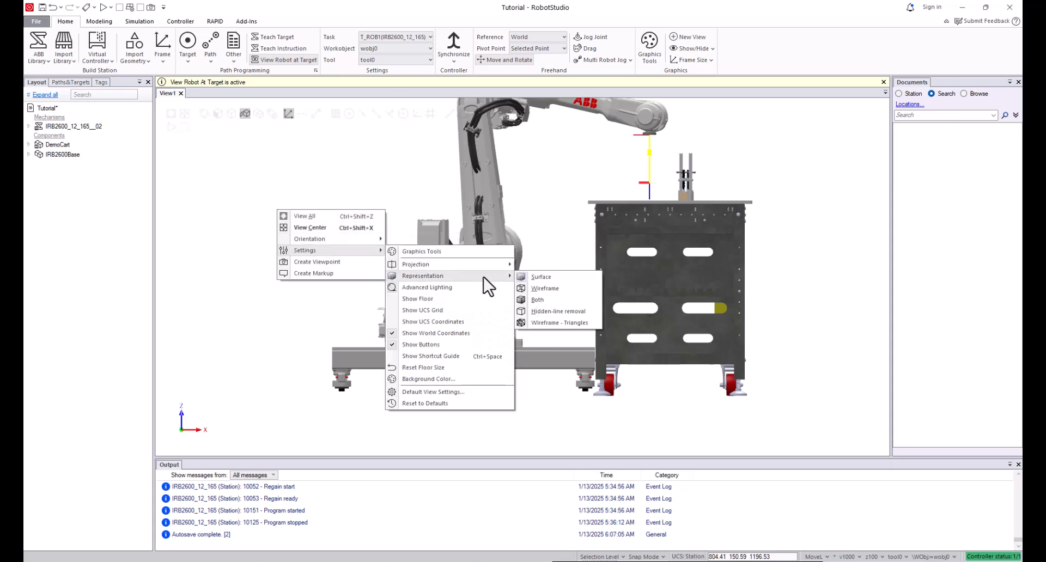
click(541, 299)
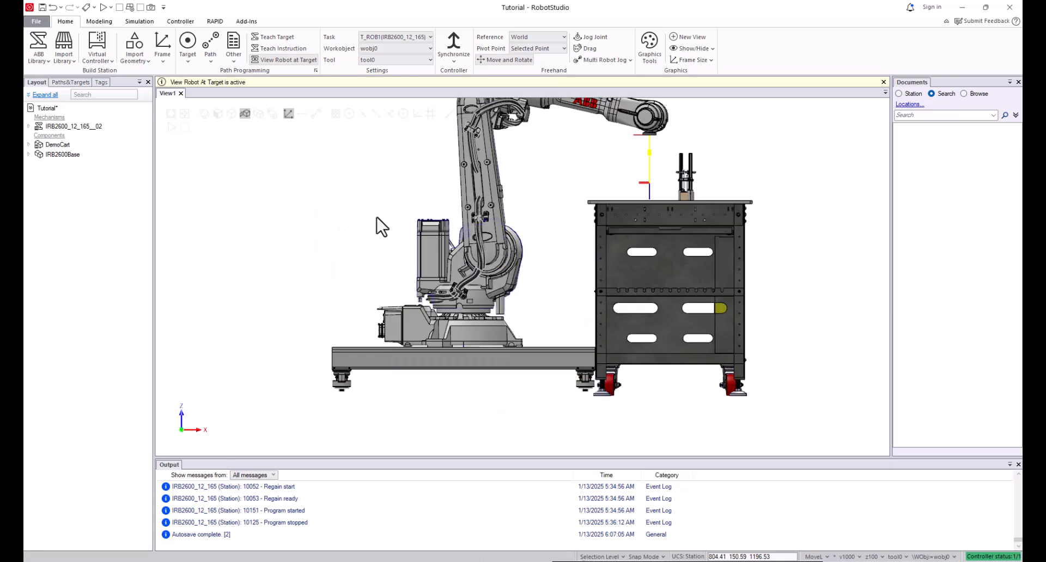
Set the view representation to Wireframe for the whole station.
right_click(330, 205)
mouse_move(374, 247)
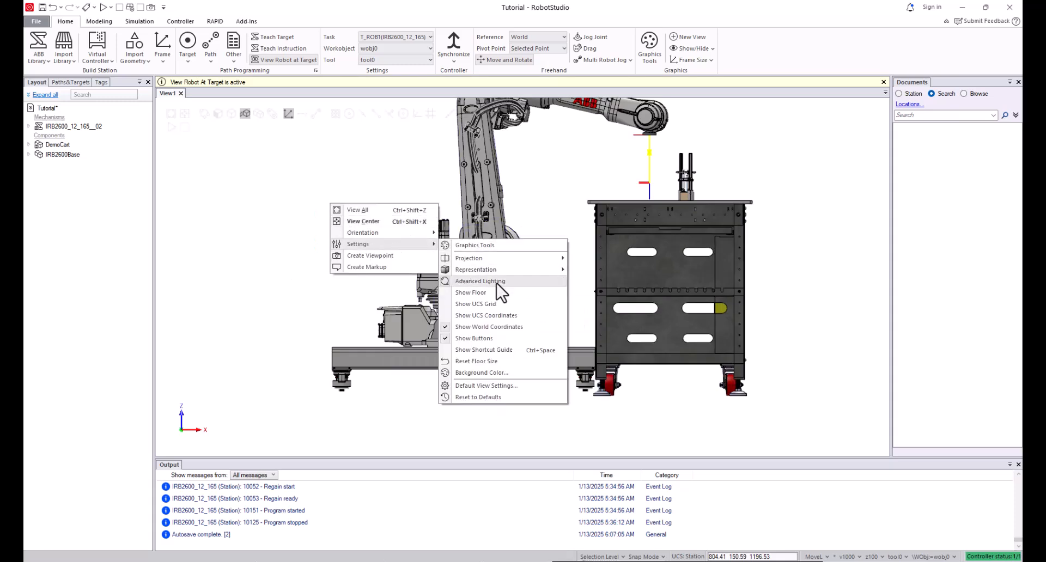
mouse_move(504, 269)
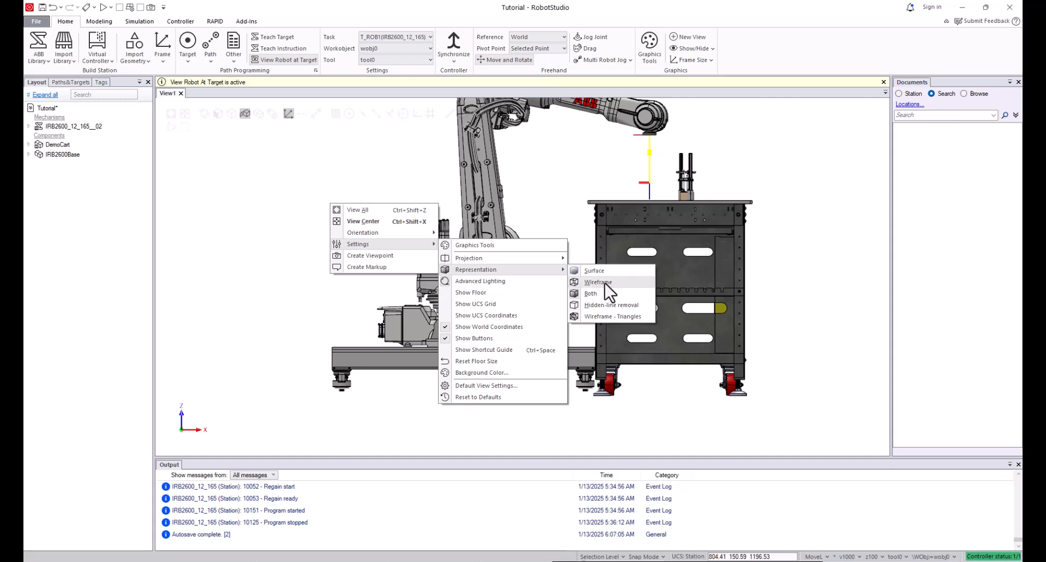
click(593, 282)
Set the view representation to Surface, fit the whole station in view and rotate it to an angled view from the cart side.
right_click(300, 216)
mouse_move(349, 256)
mouse_move(456, 281)
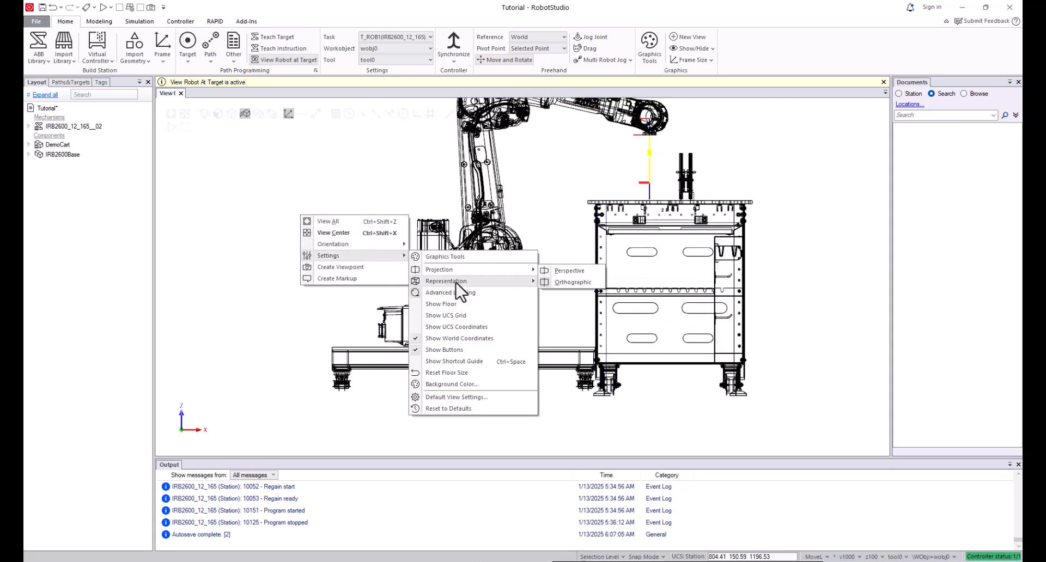
click(580, 282)
ctrl+shift+drag(580, 282, 547, 248)
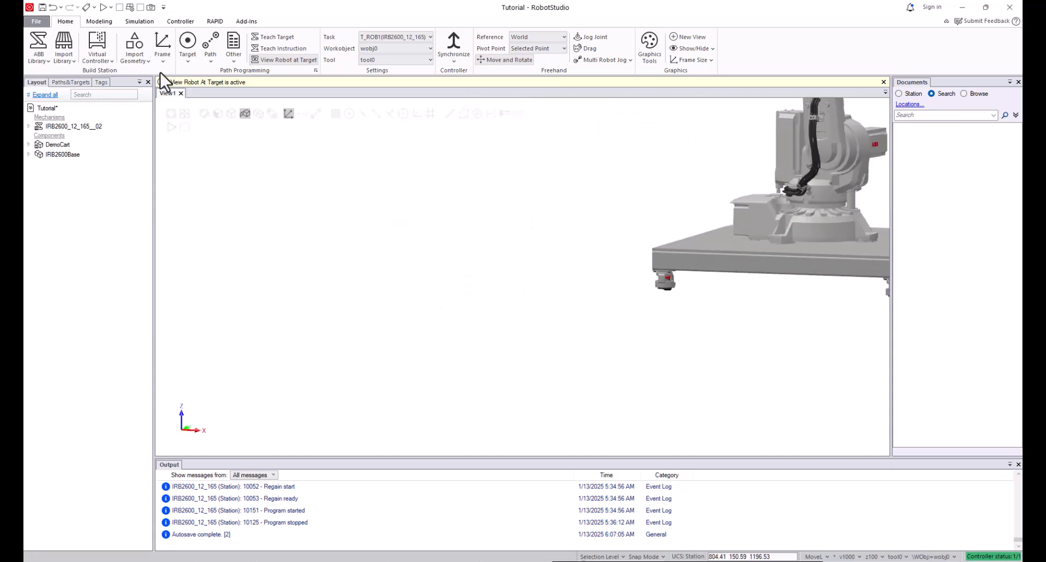
click(171, 113)
ctrl+shift+drag(555, 241, 537, 272)
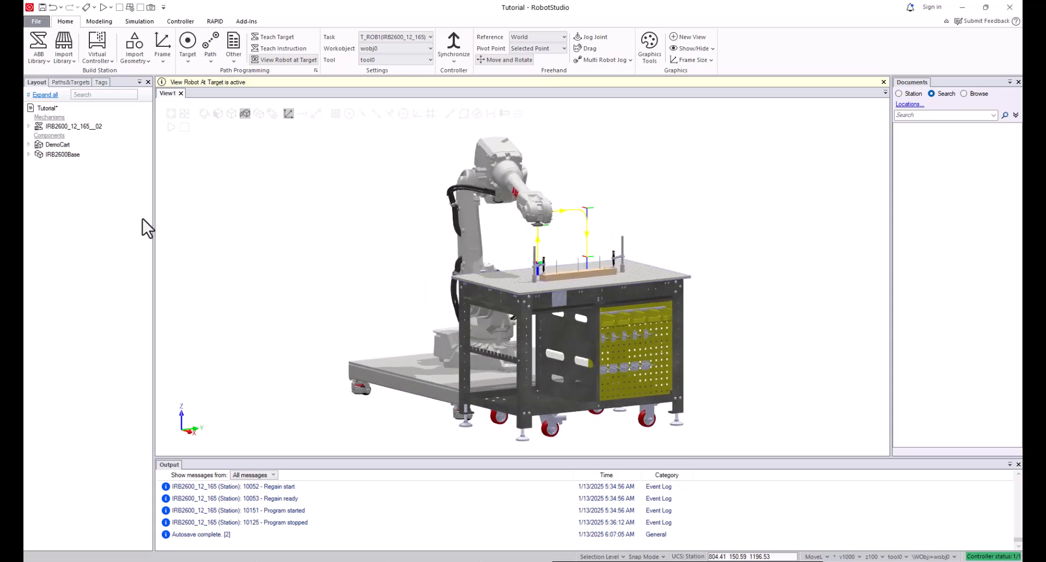
Turn off Show World Coordinates and Show Buttons in the view settings.
right_click(212, 221)
mouse_move(285, 263)
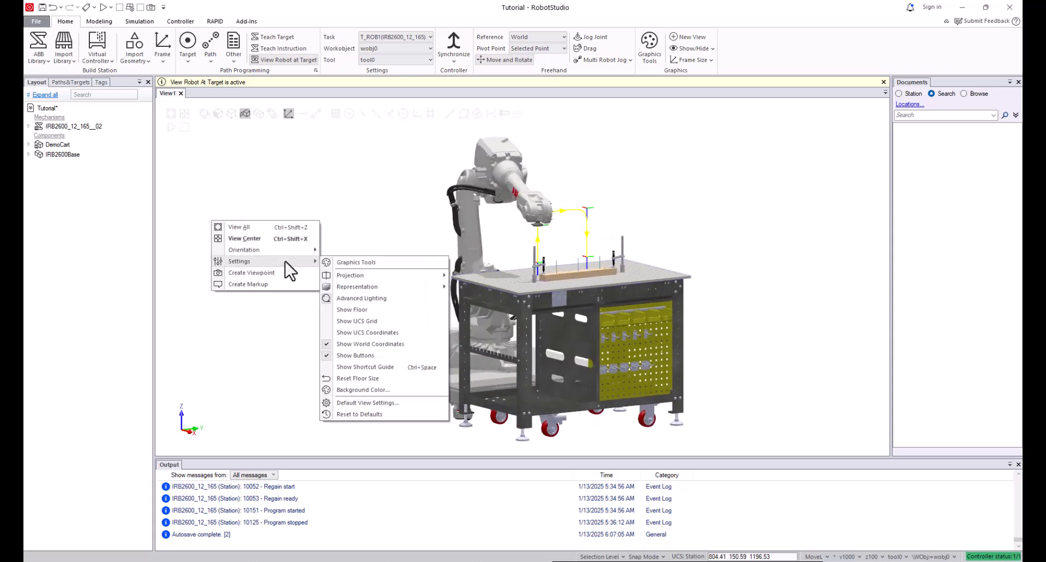
click(364, 344)
right_click(306, 288)
mouse_move(327, 328)
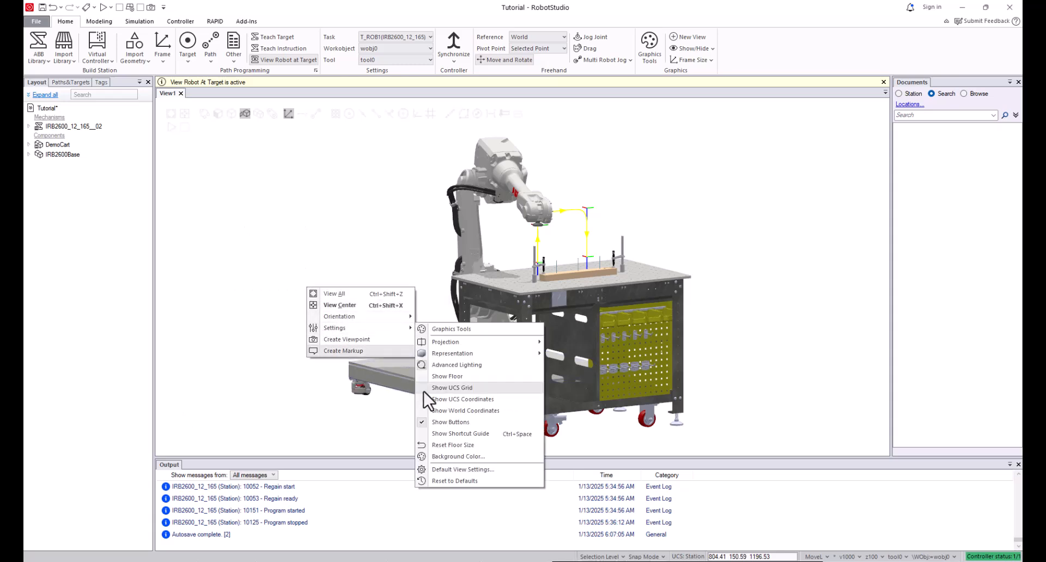
click(449, 425)
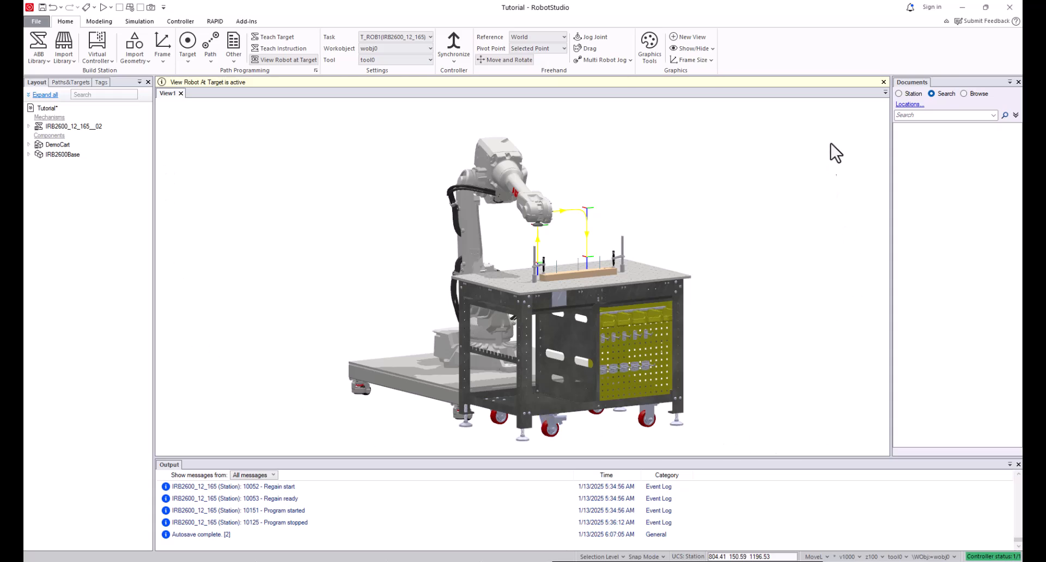
Turn Show Buttons and Show World Coordinates back on in the view settings.
right_click(239, 217)
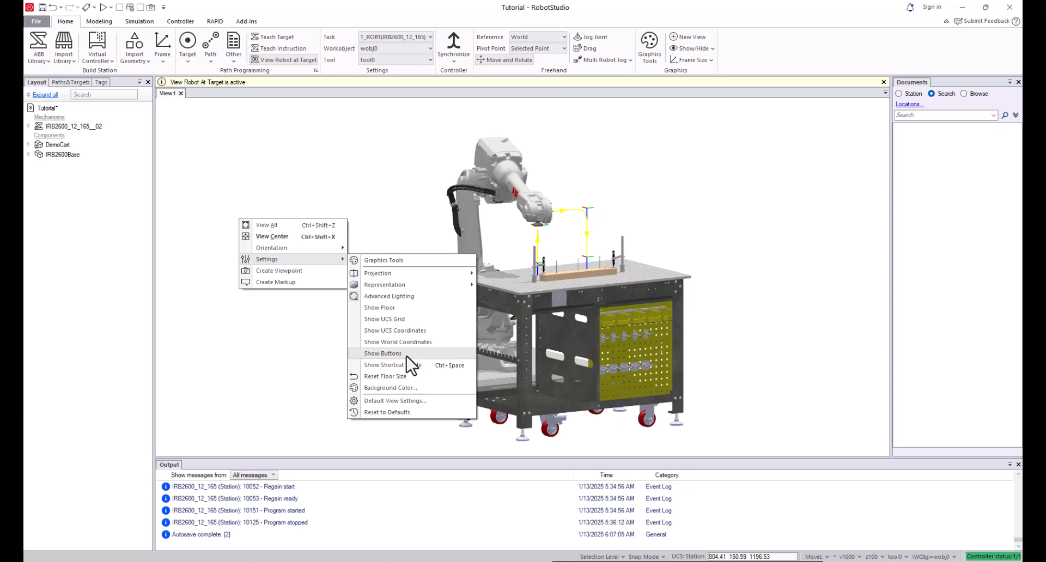
click(406, 354)
right_click(273, 198)
mouse_move(296, 238)
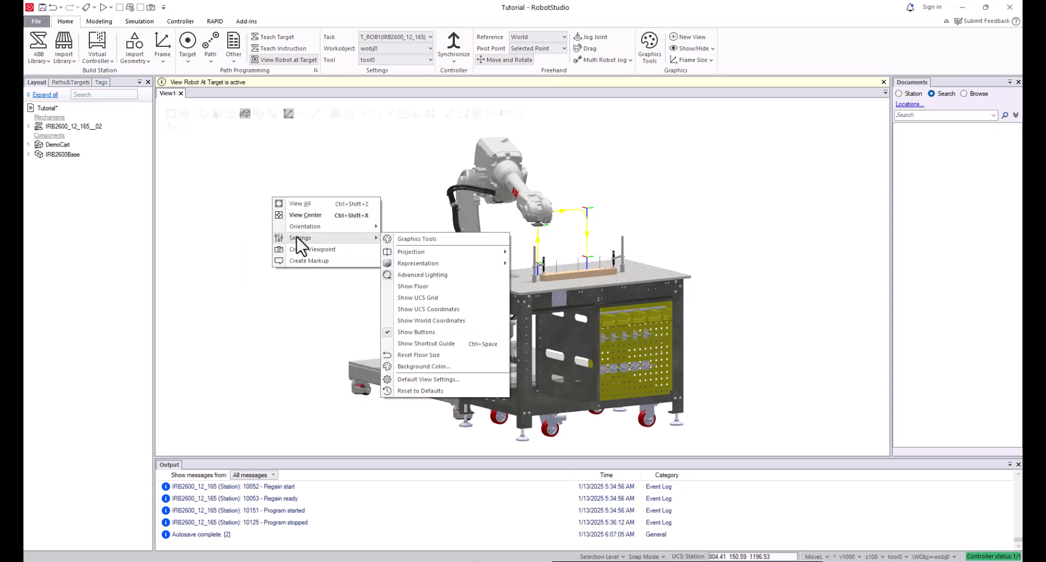
click(426, 321)
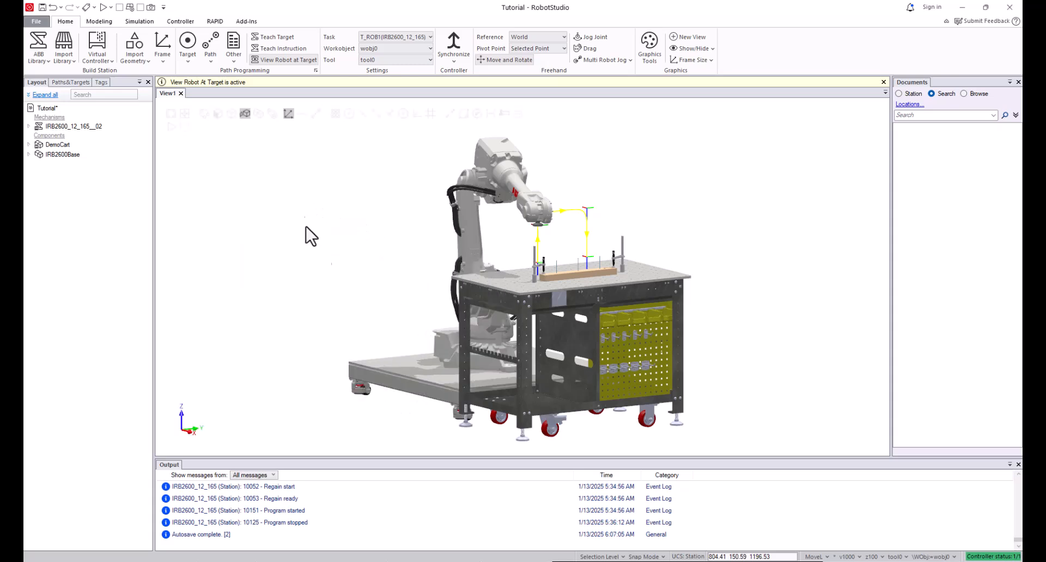
right_click(260, 212)
mouse_move(305, 253)
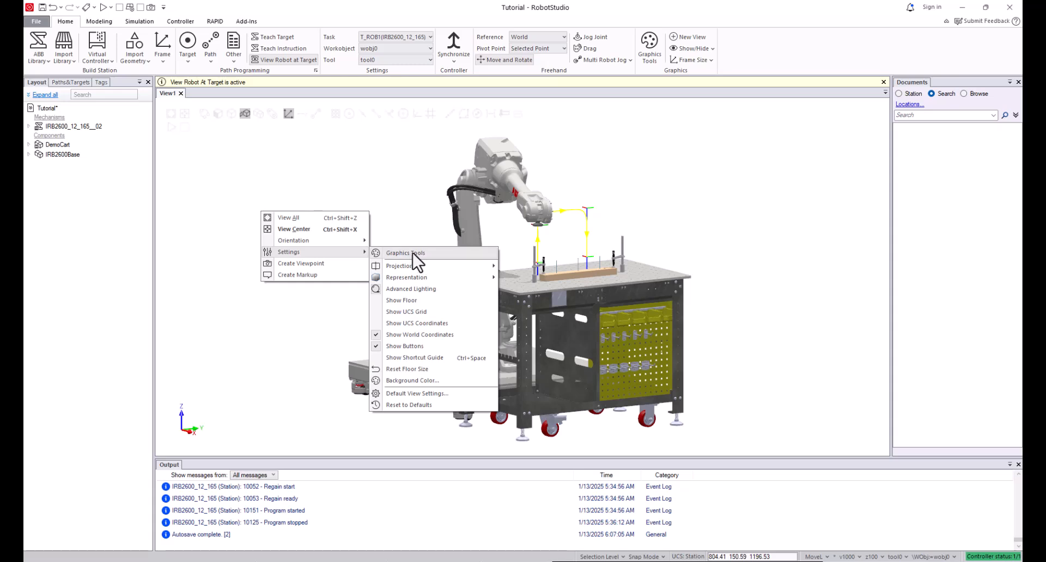
click(296, 172)
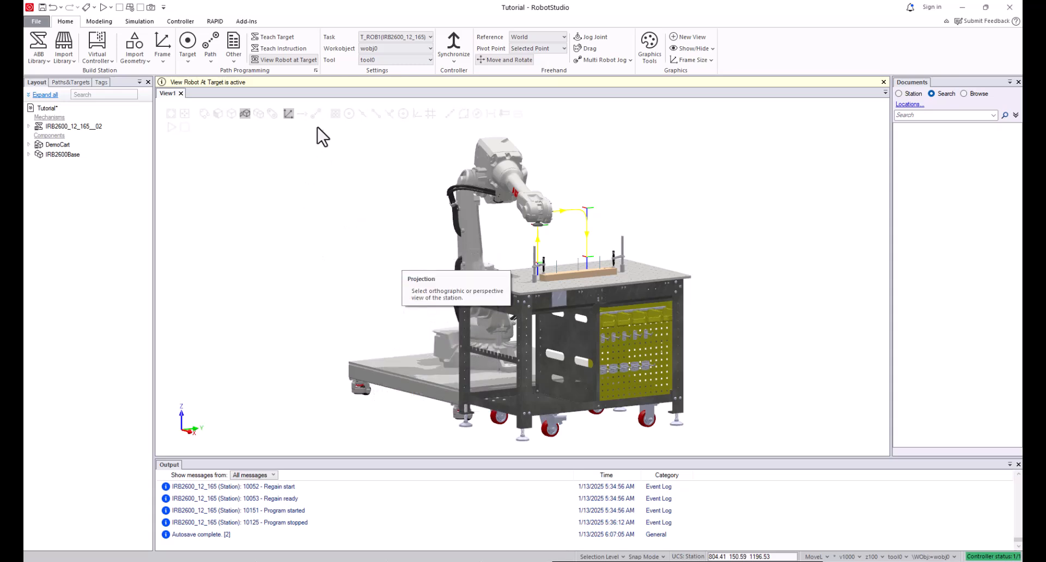
Close the Documents window and rotate the station to a raised corner view.
click(1018, 81)
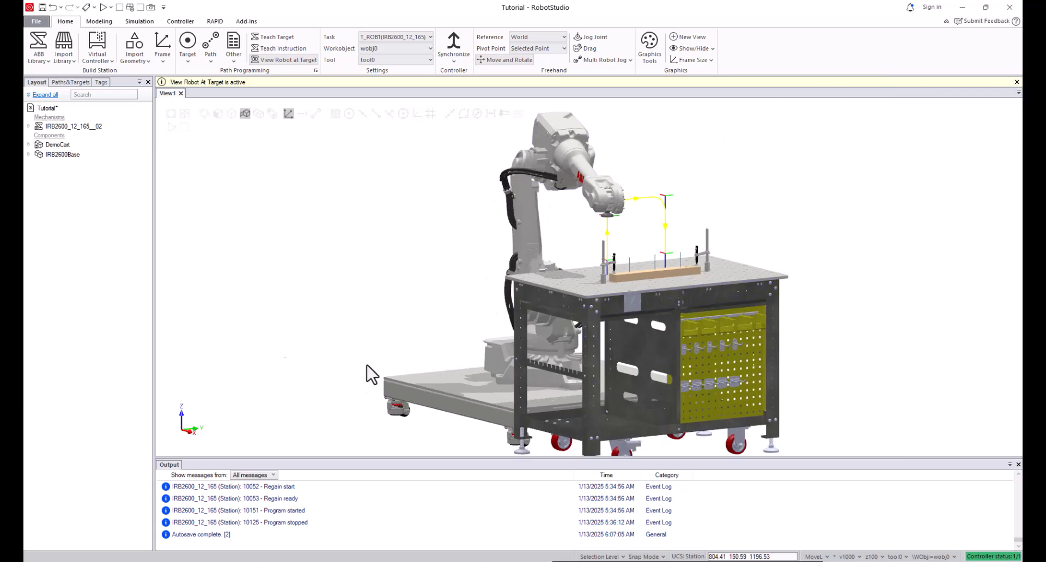
ctrl+drag(584, 304, 424, 310)
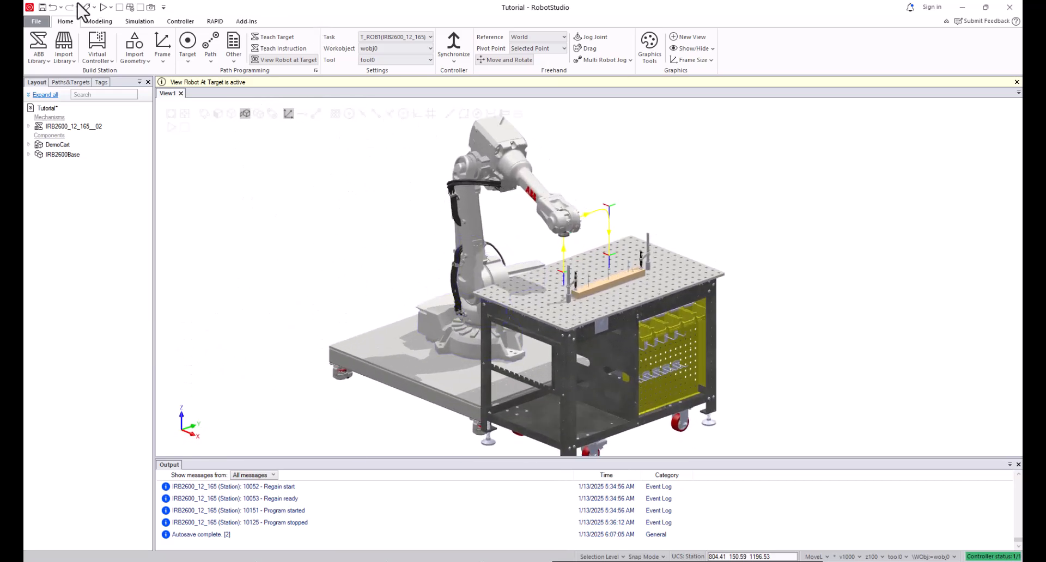